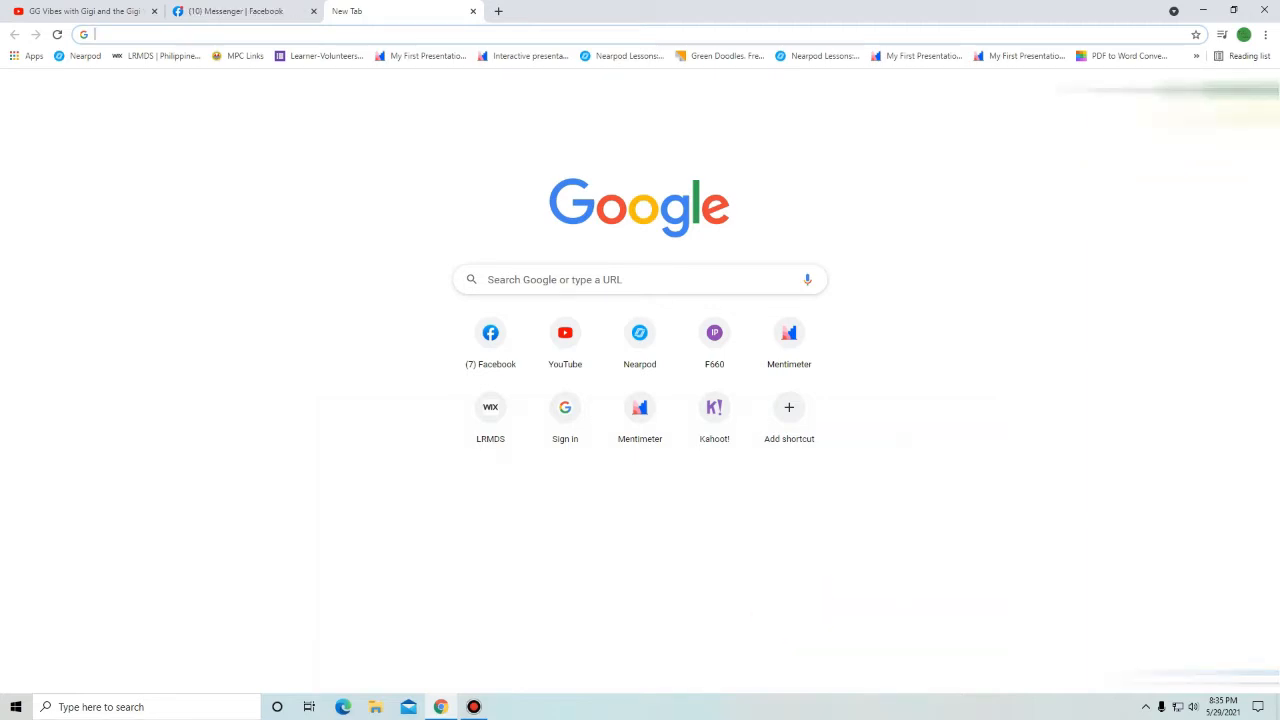
Step: Open Google Drive from the Google apps of the signed-in account
left_click(1253, 90)
left_click(1142, 327)
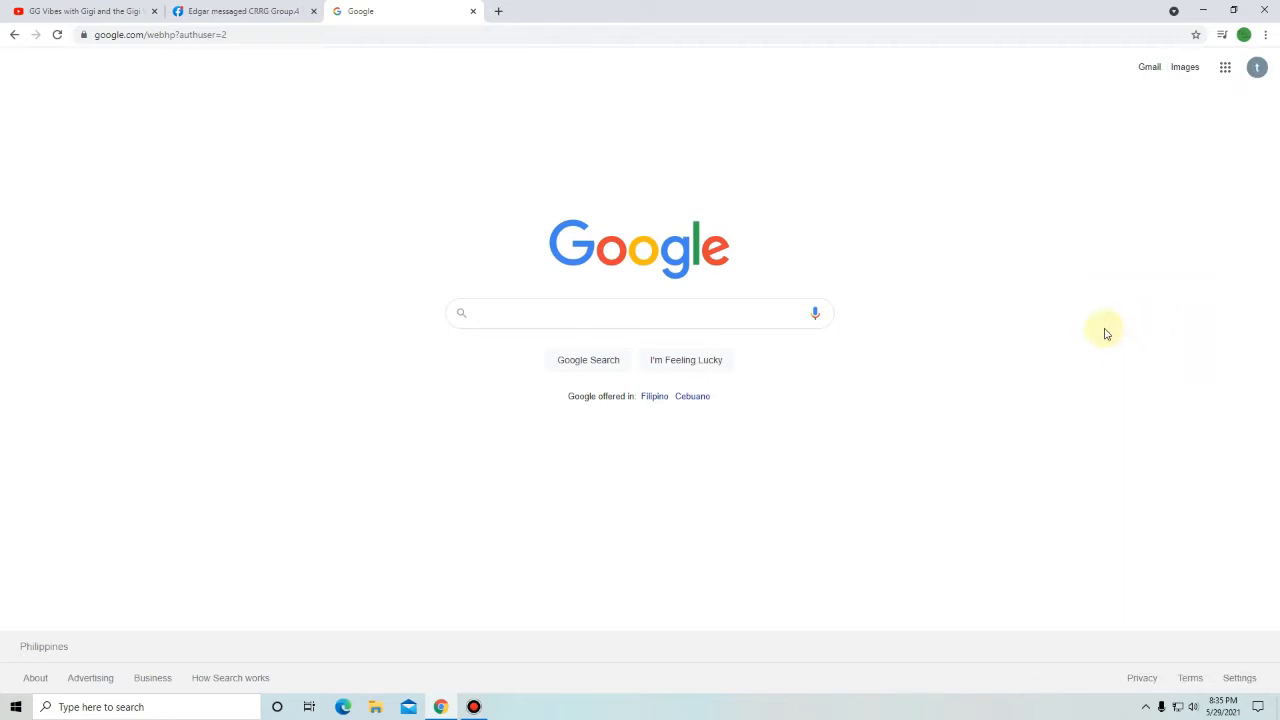
left_click(1222, 85)
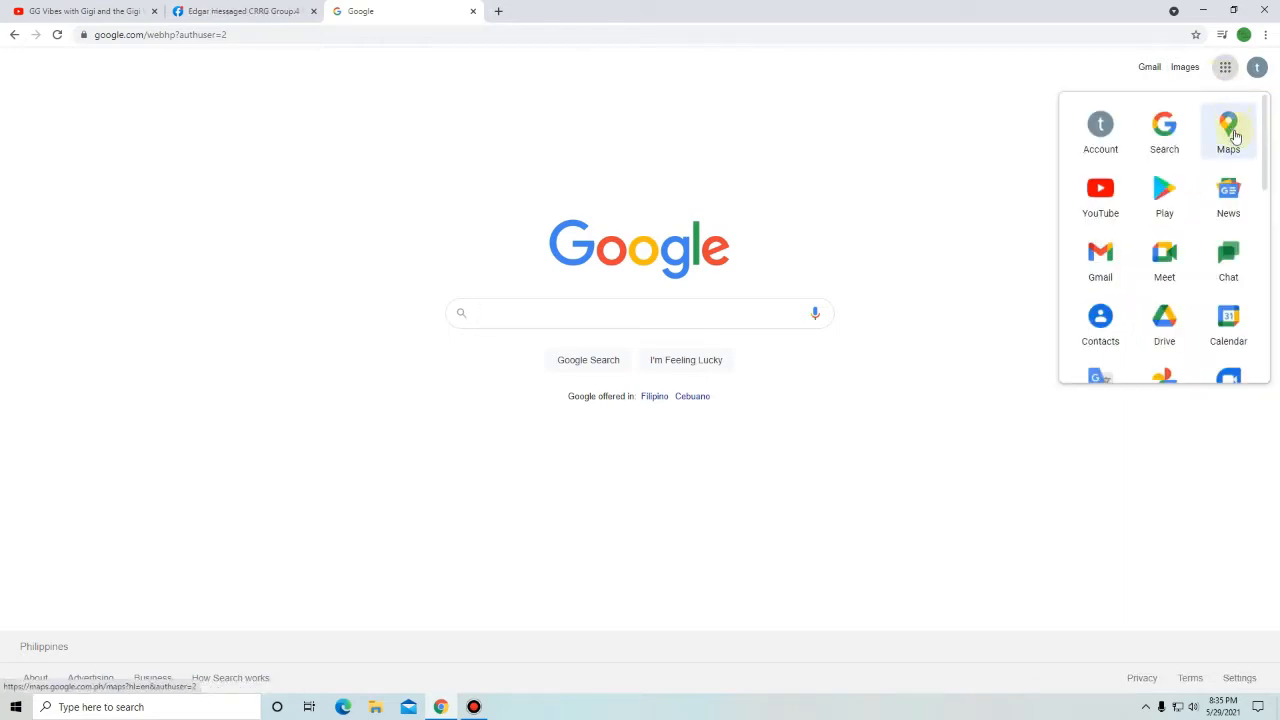
scroll(1164, 290, "down", 1)
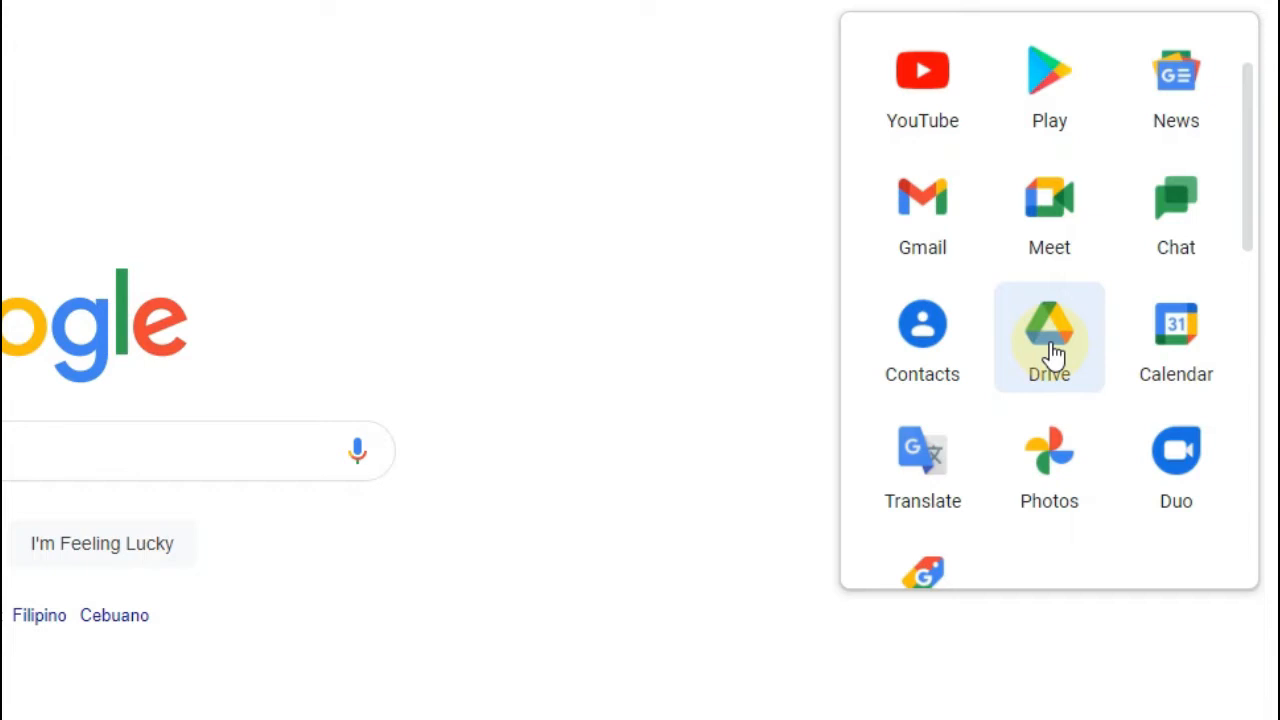
left_click(1050, 345)
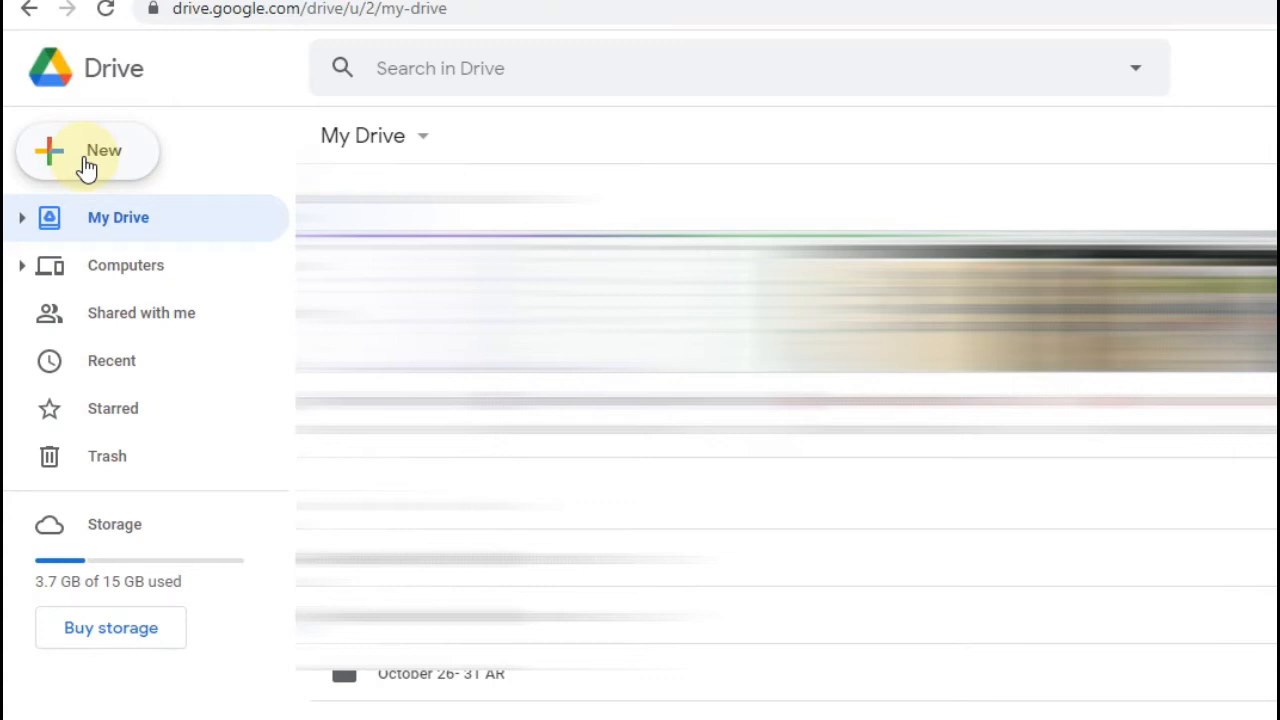
Step: Create a new blank Google Sheets spreadsheet in My Drive
left_click(87, 167)
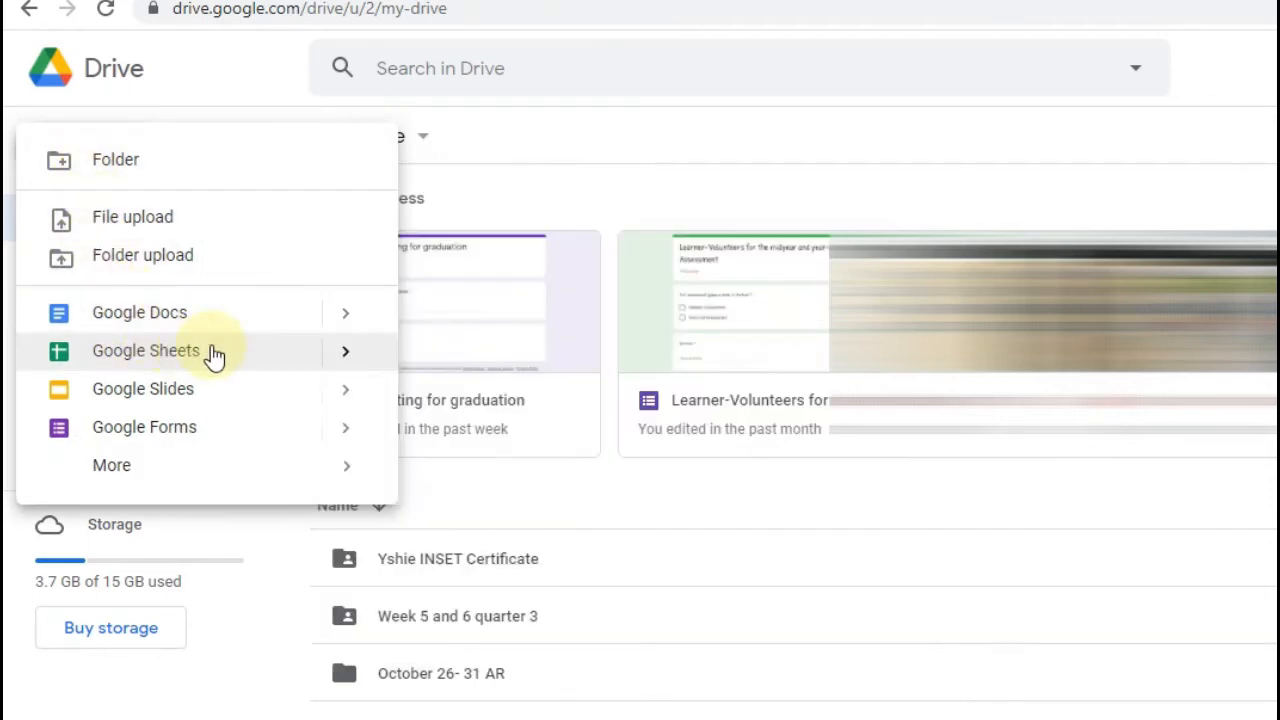
mouse_move(344, 362)
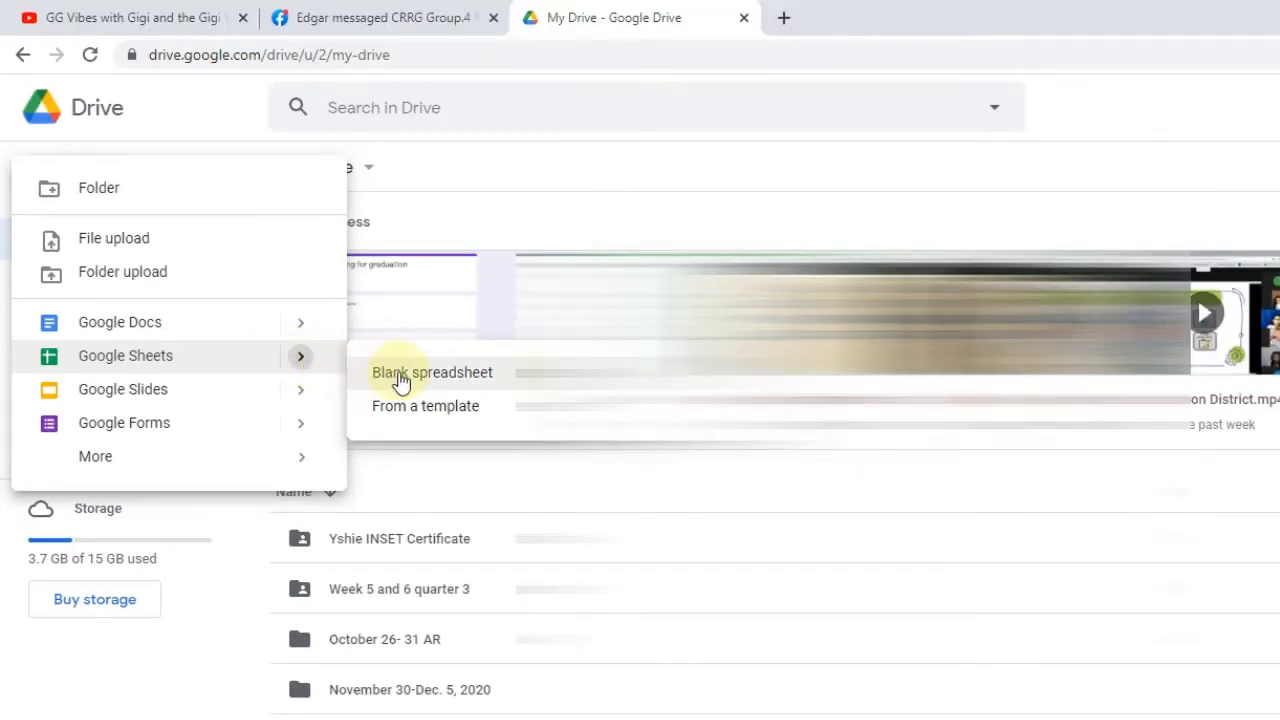
left_click(478, 381)
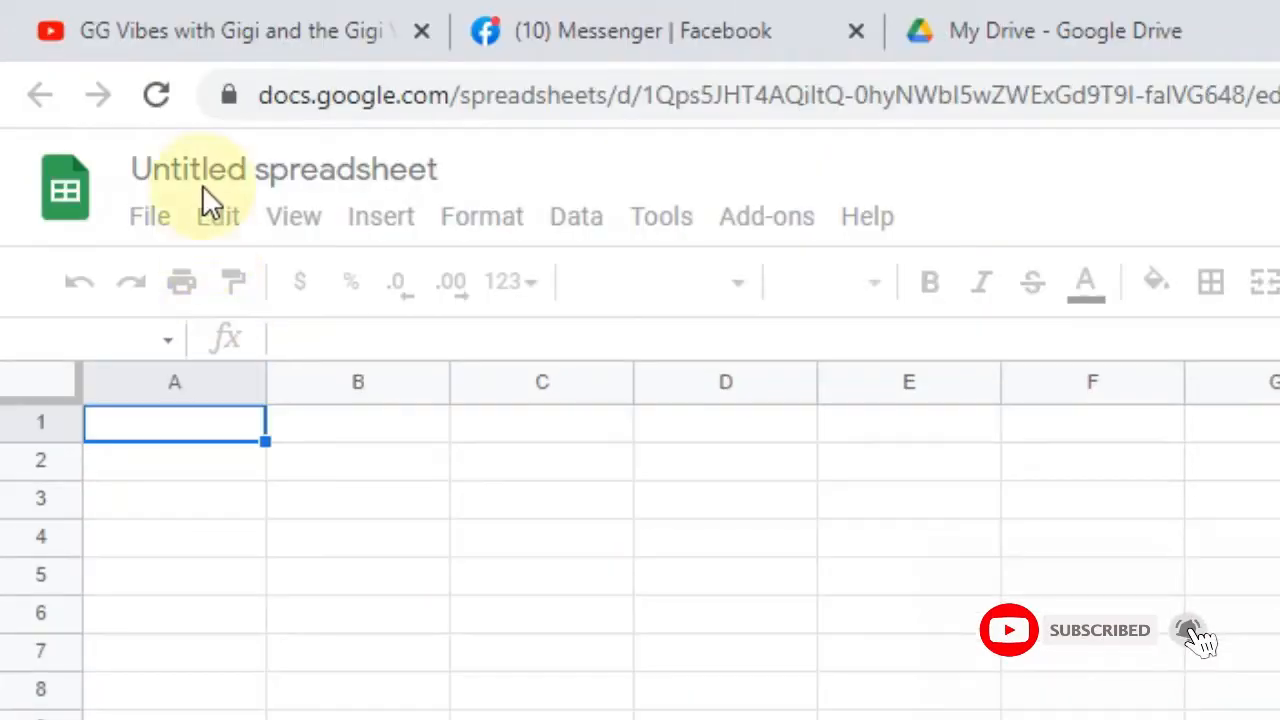
Step: Rename the untitled spreadsheet as LIST OF STUDENTS
left_click(117, 107)
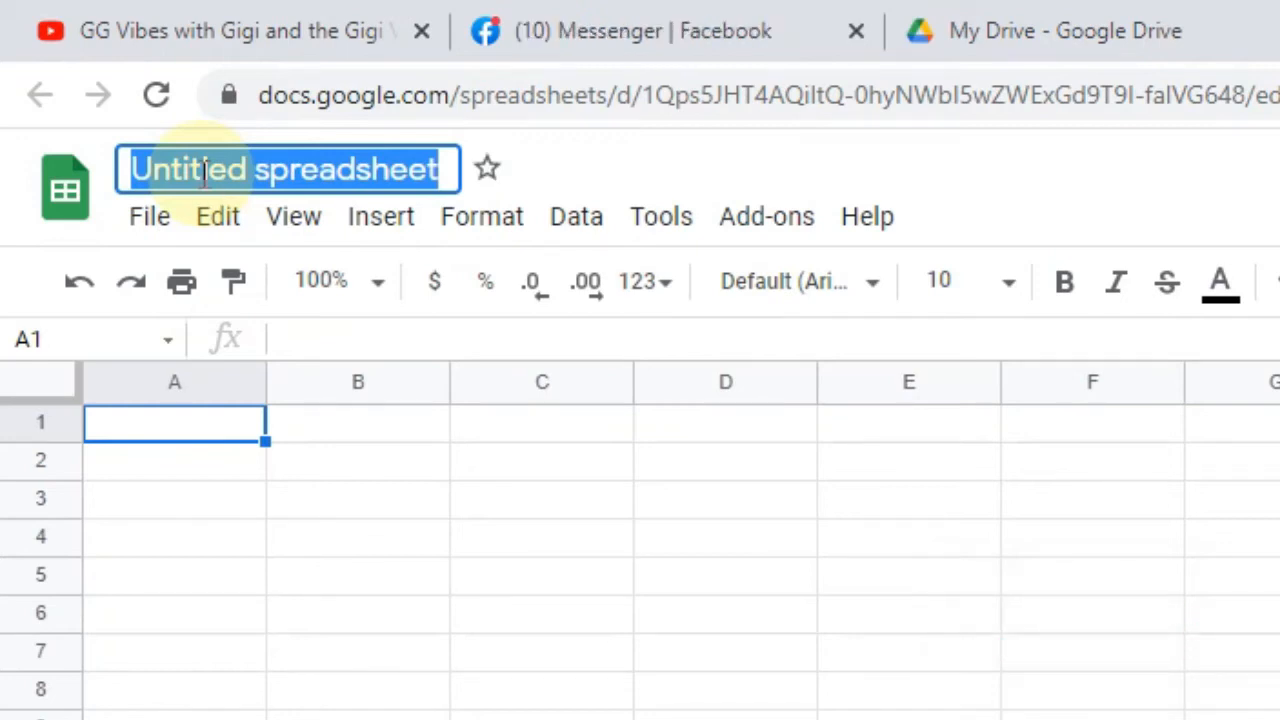
type("LIS")
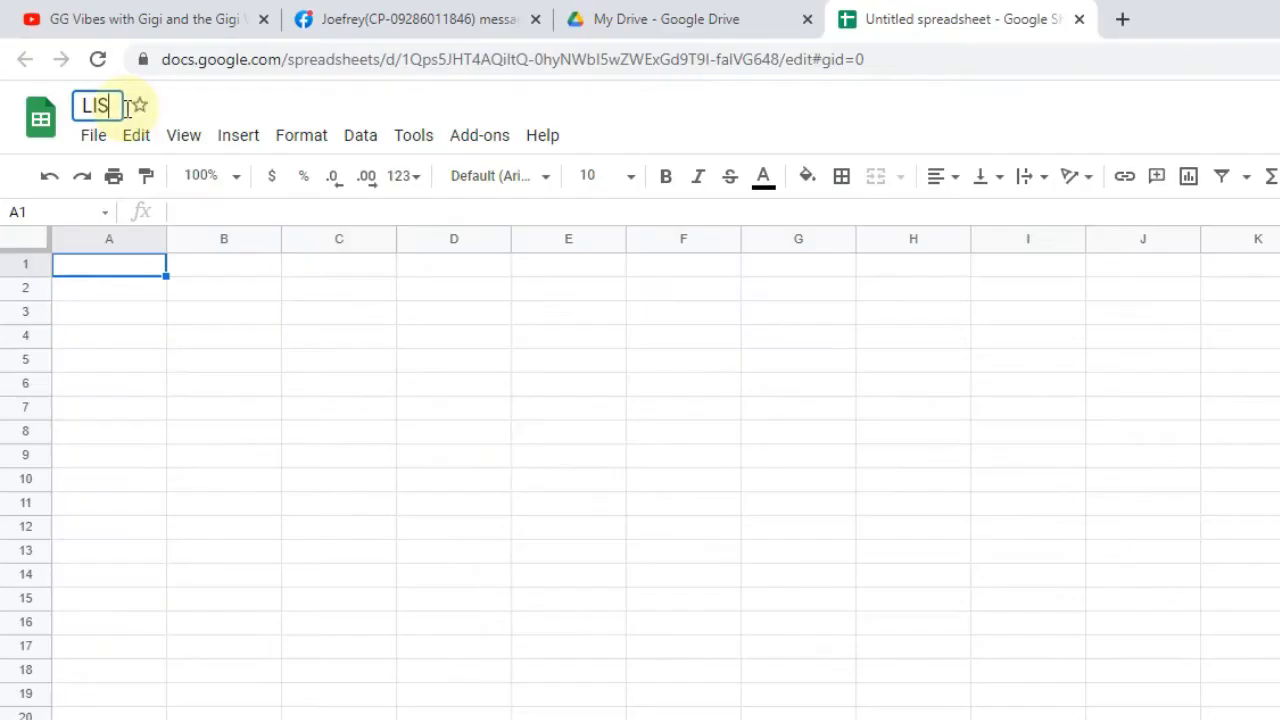
type("T 1OF")
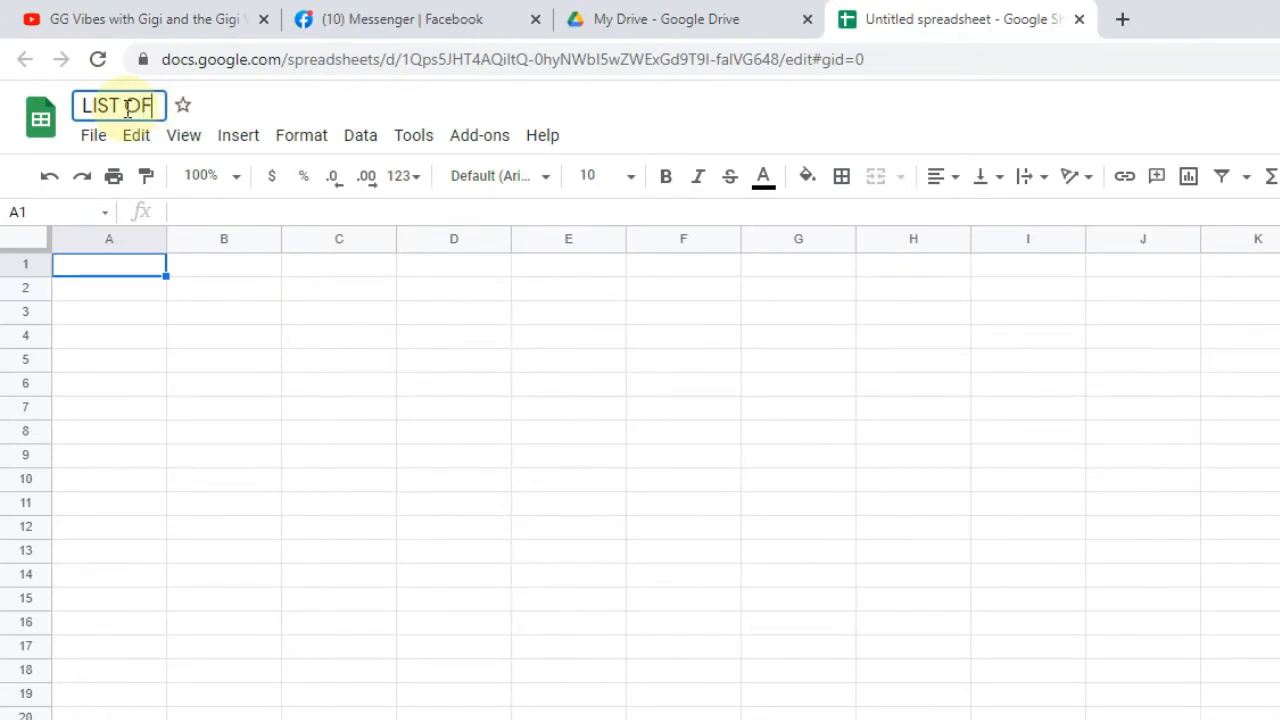
type(" SATY")
key("BackSpace")
key("BackSpace")
key("BackSpace")
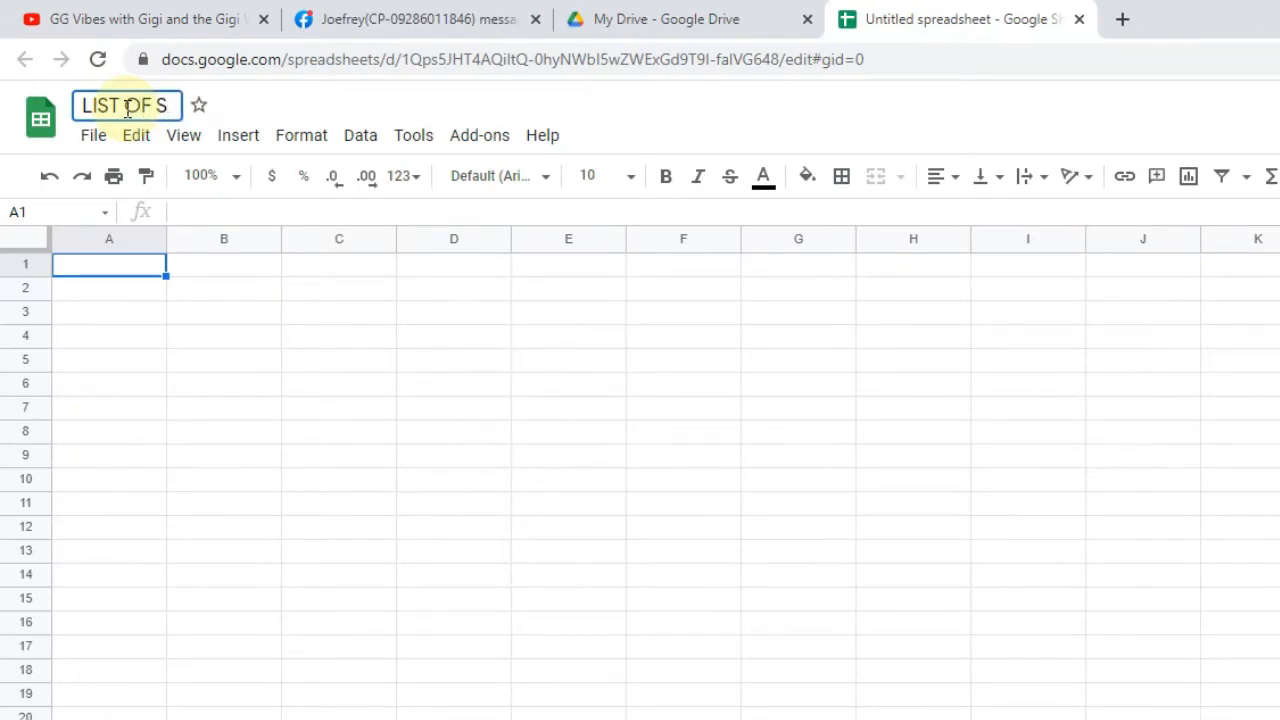
type("TUDENTS")
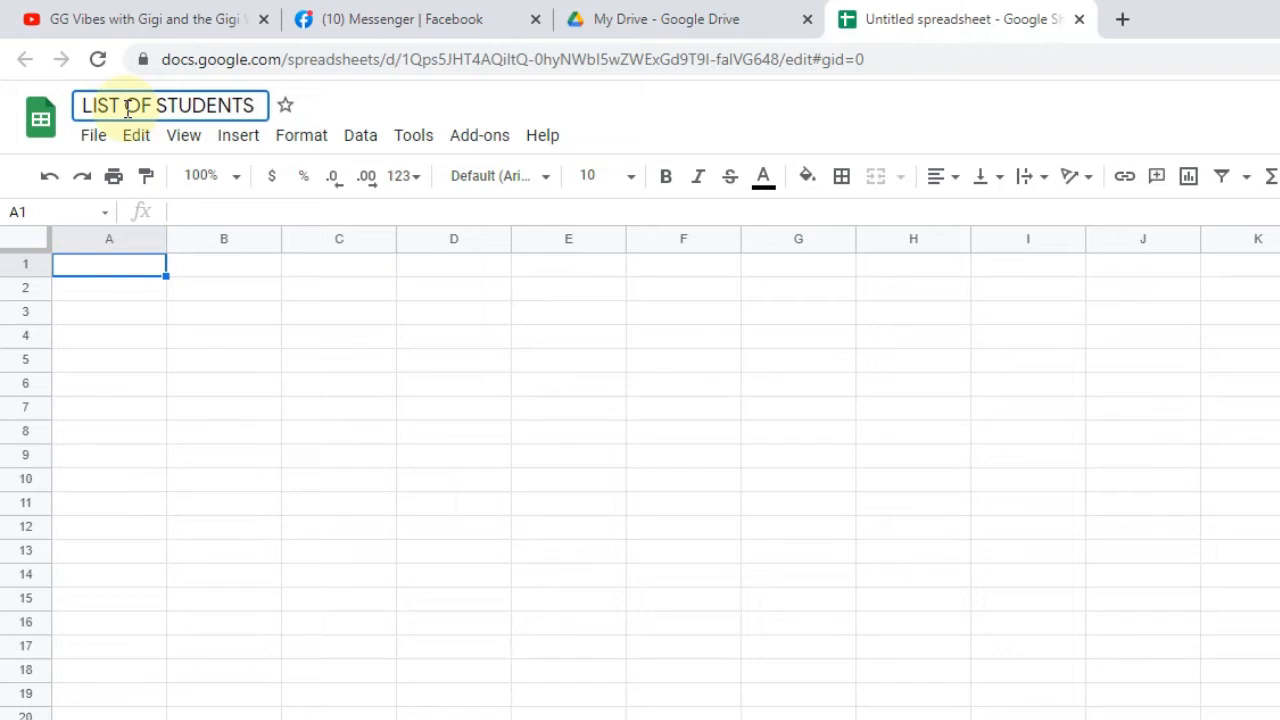
key("Return")
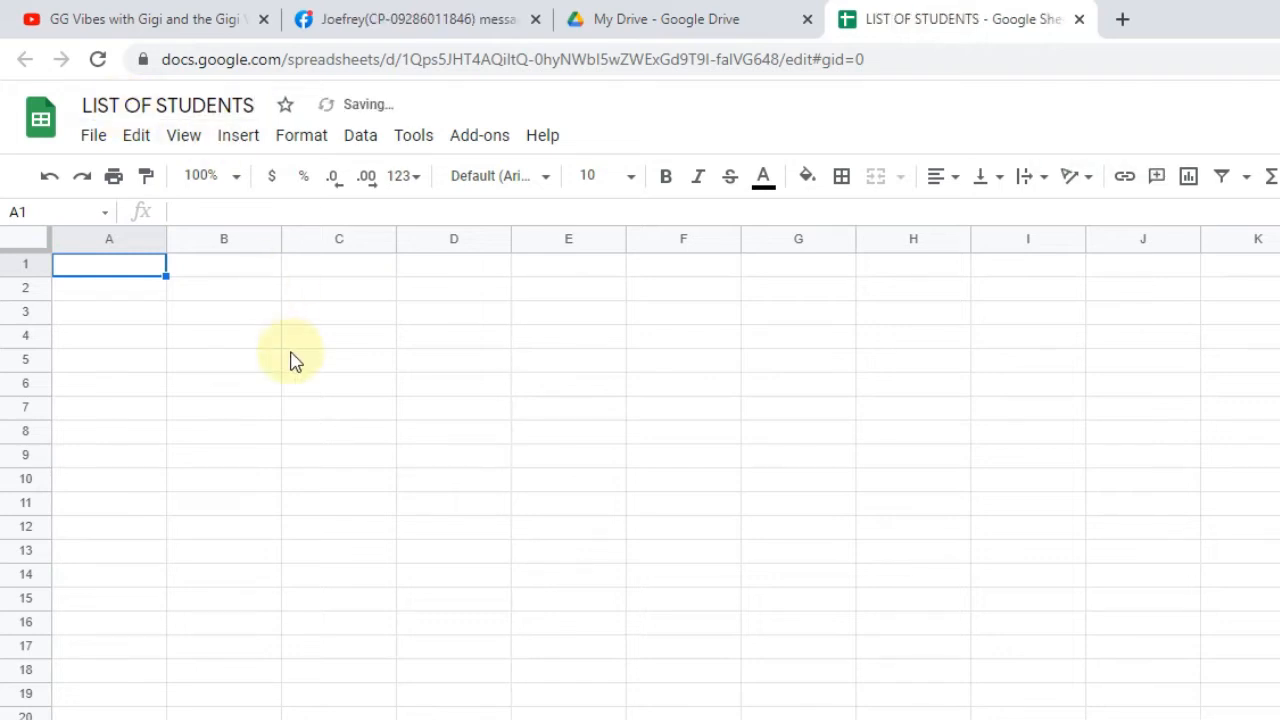
Step: Enter the column headers NAME in cell A2 and ADDRESS in cell B2
left_click(294, 359)
left_click(117, 300)
type("NAME")
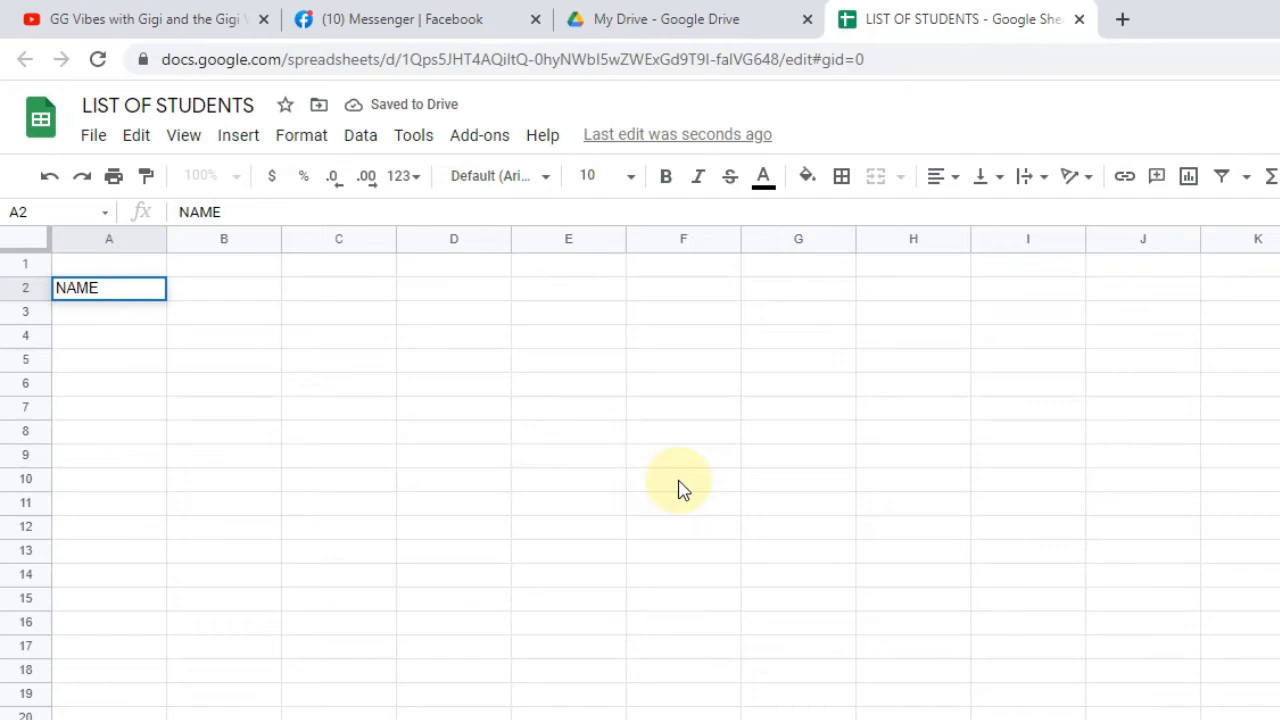
key("Tab")
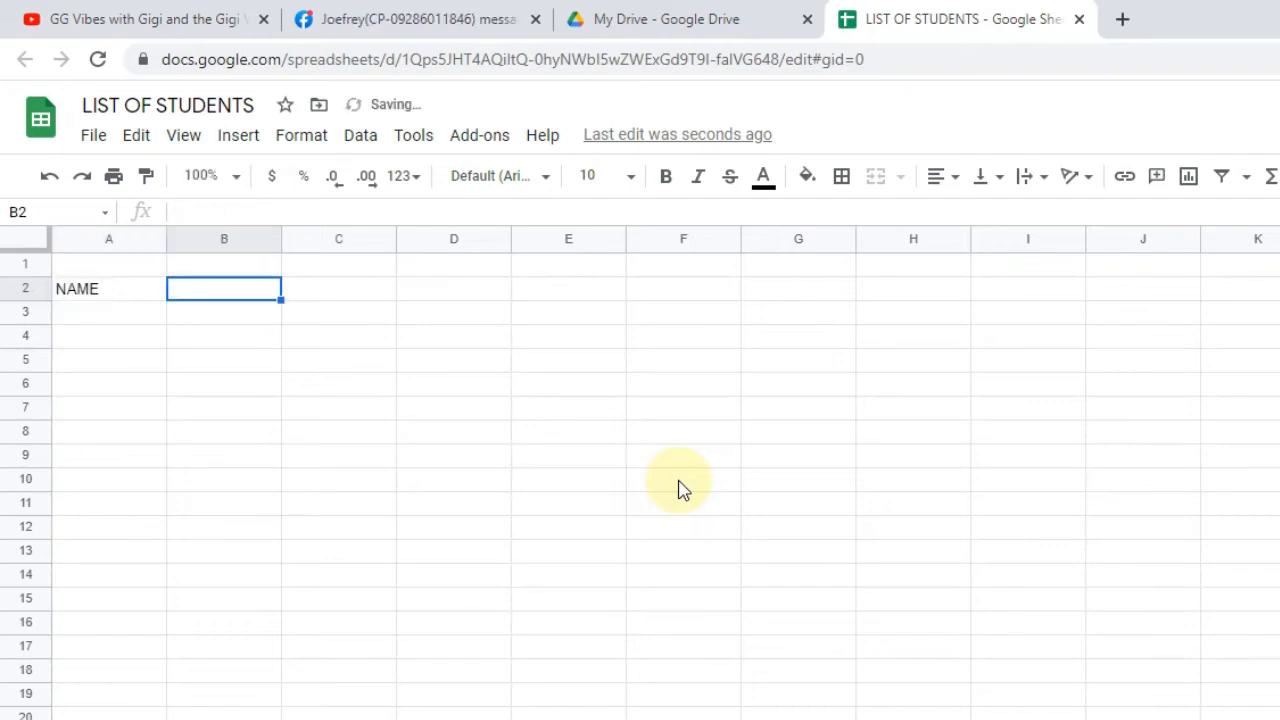
type("ADDR")
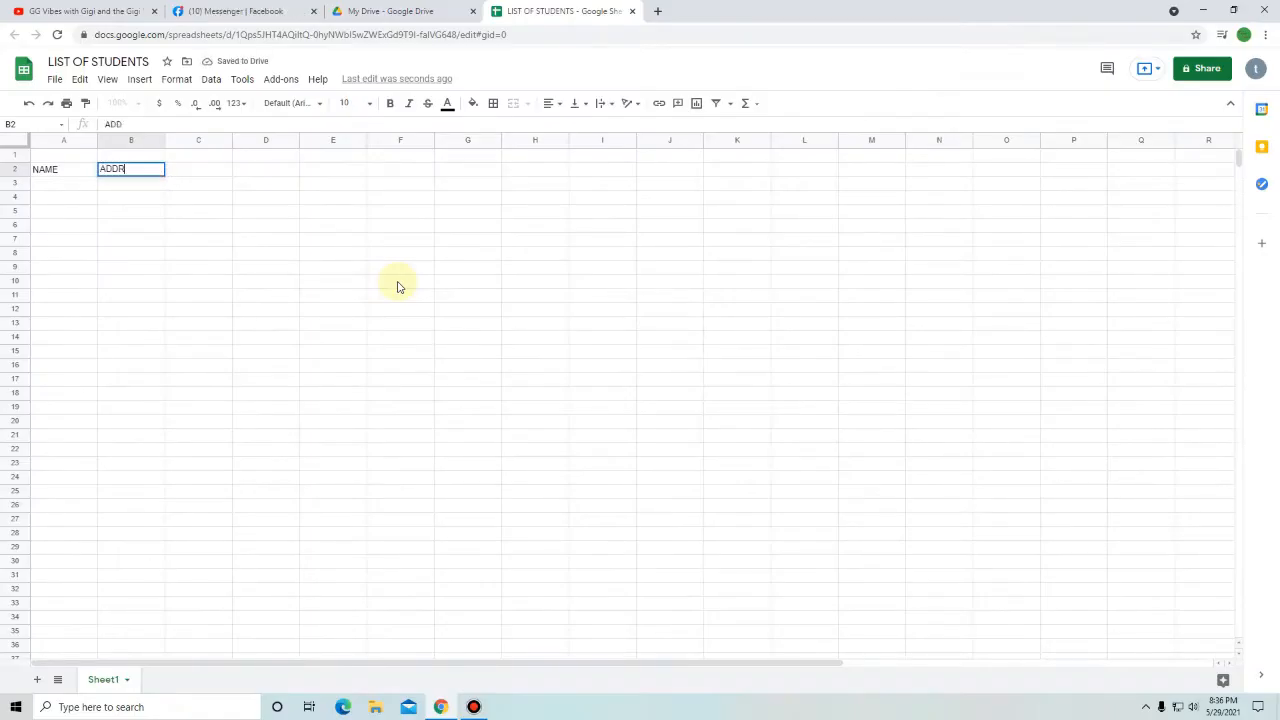
type("ESS")
key("Tab")
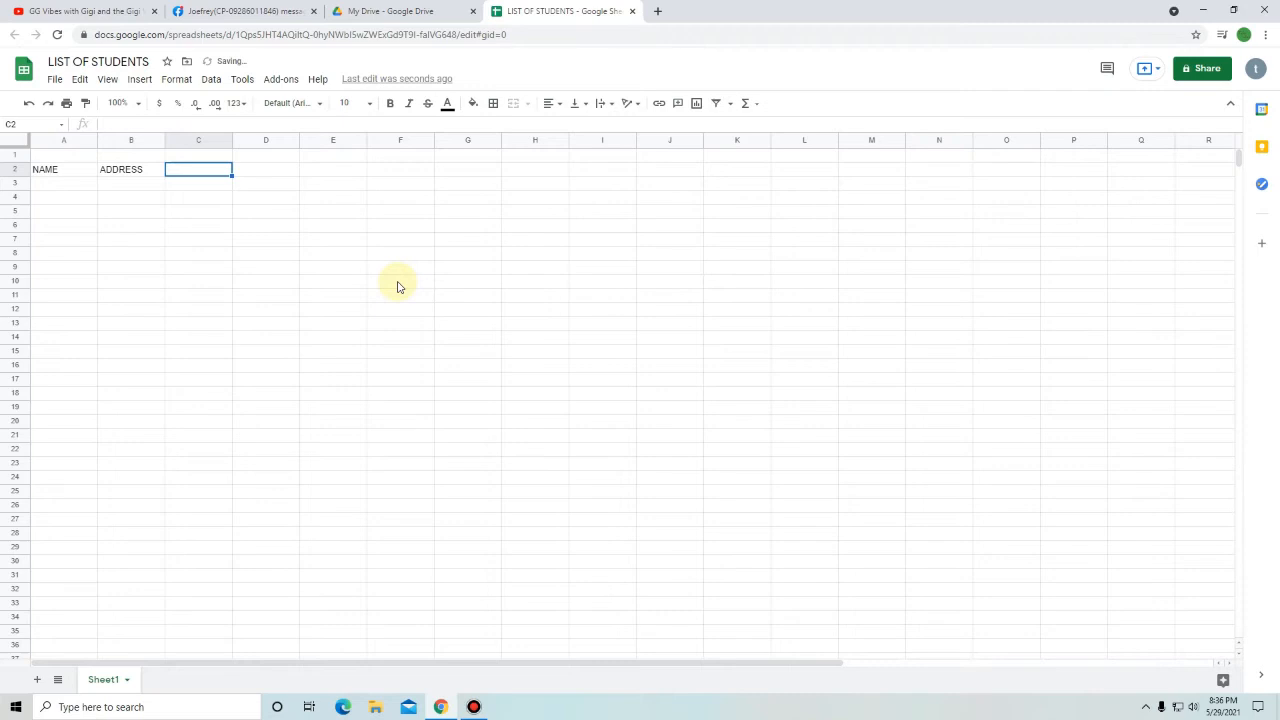
Step: Enter the column headers BIRTHDAY in cell C2 and SECTION in cell D2
type("B")
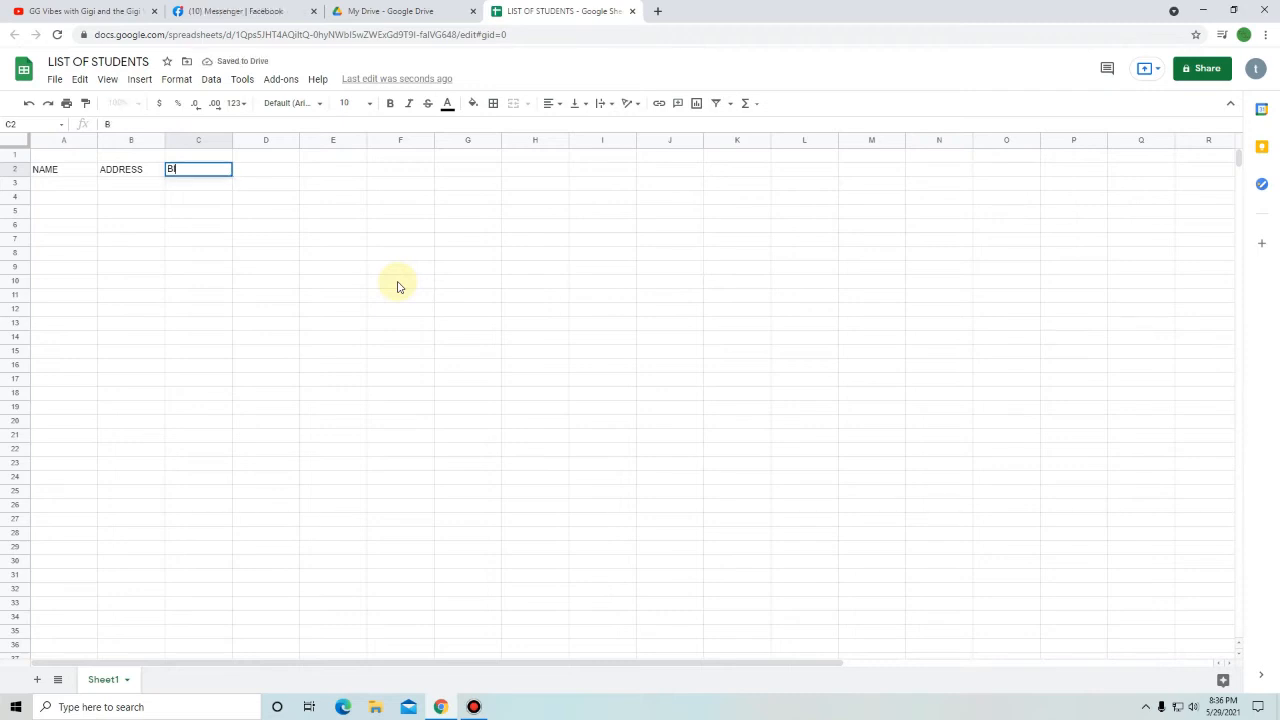
type("IRTHDAY")
key("Tab")
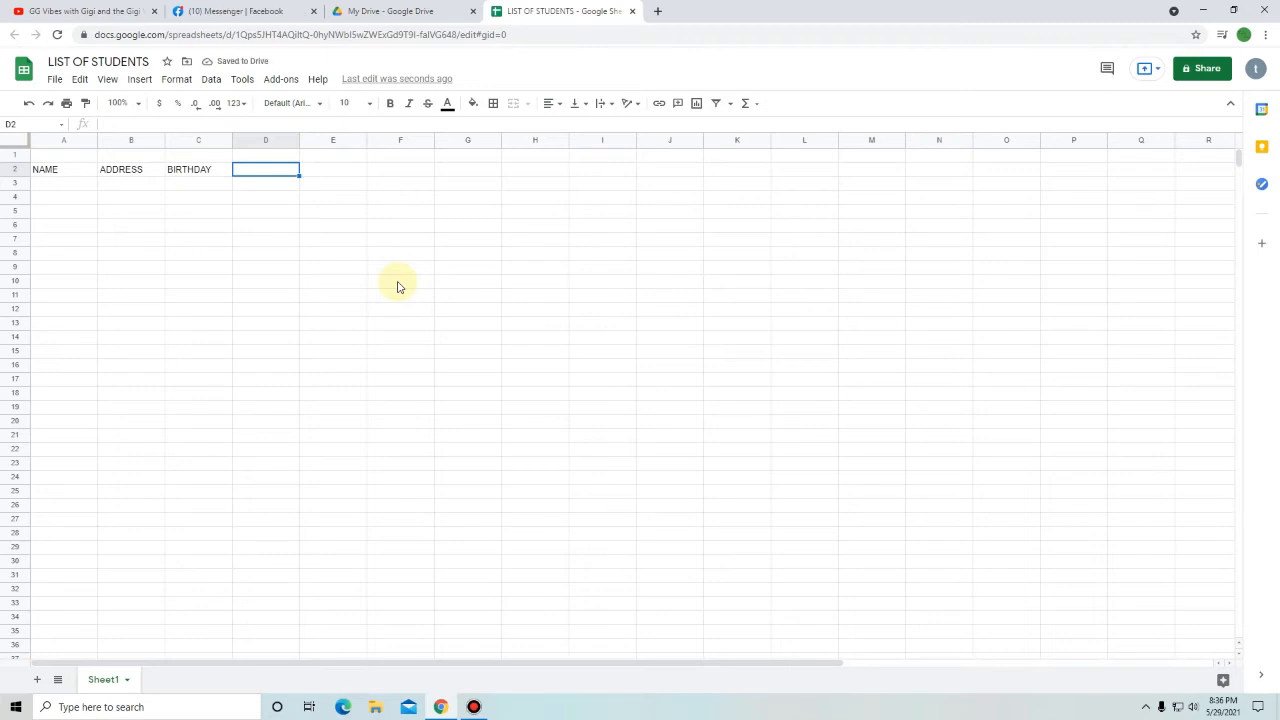
type("S")
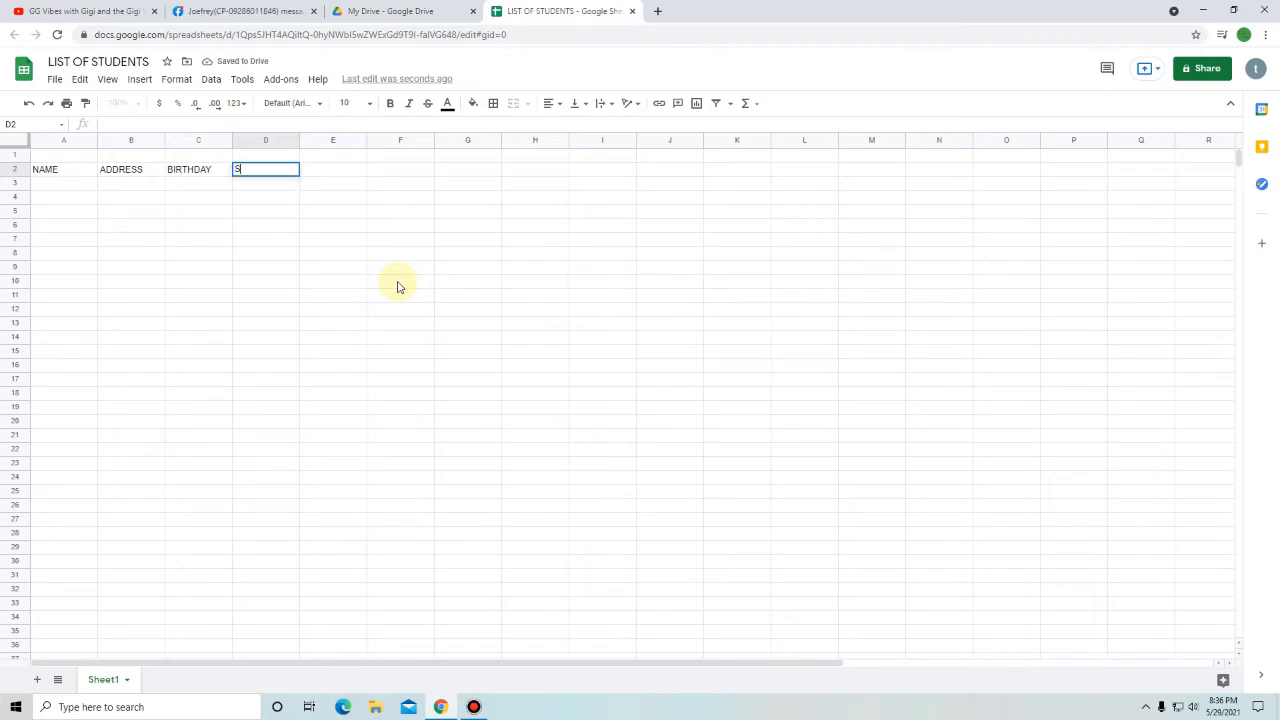
type("ECTION")
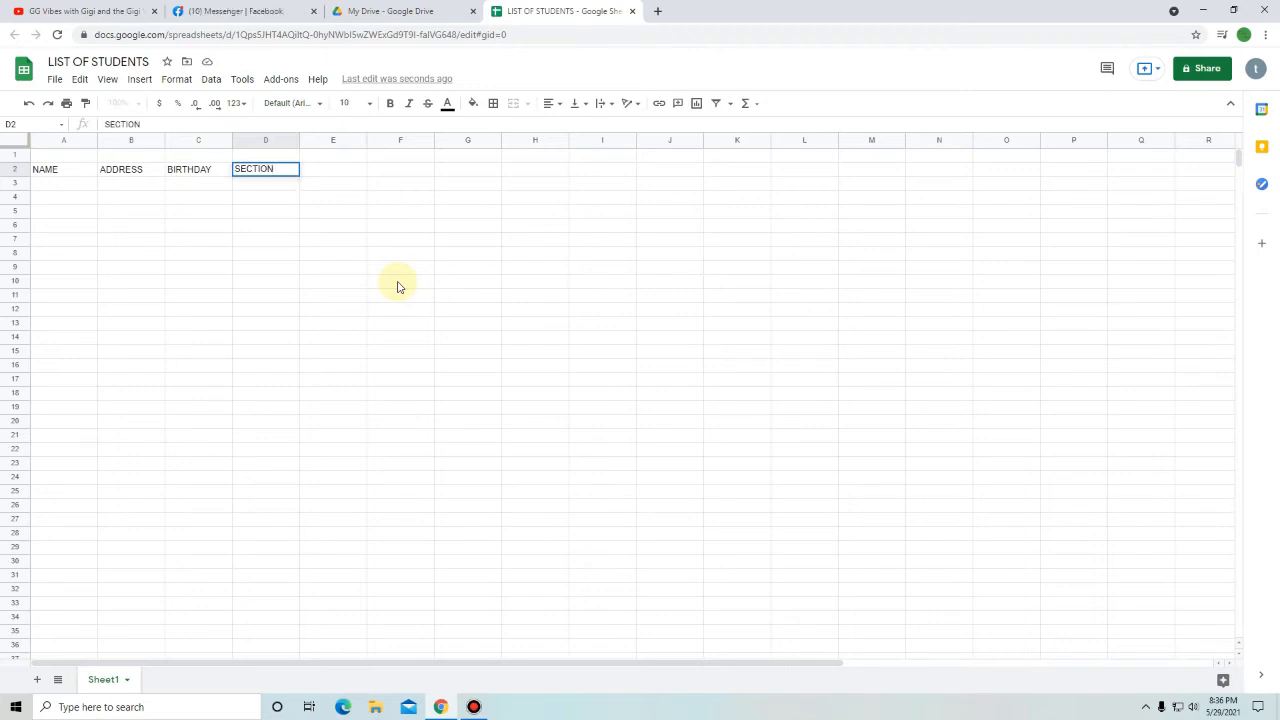
left_click(337, 270)
left_click(88, 171)
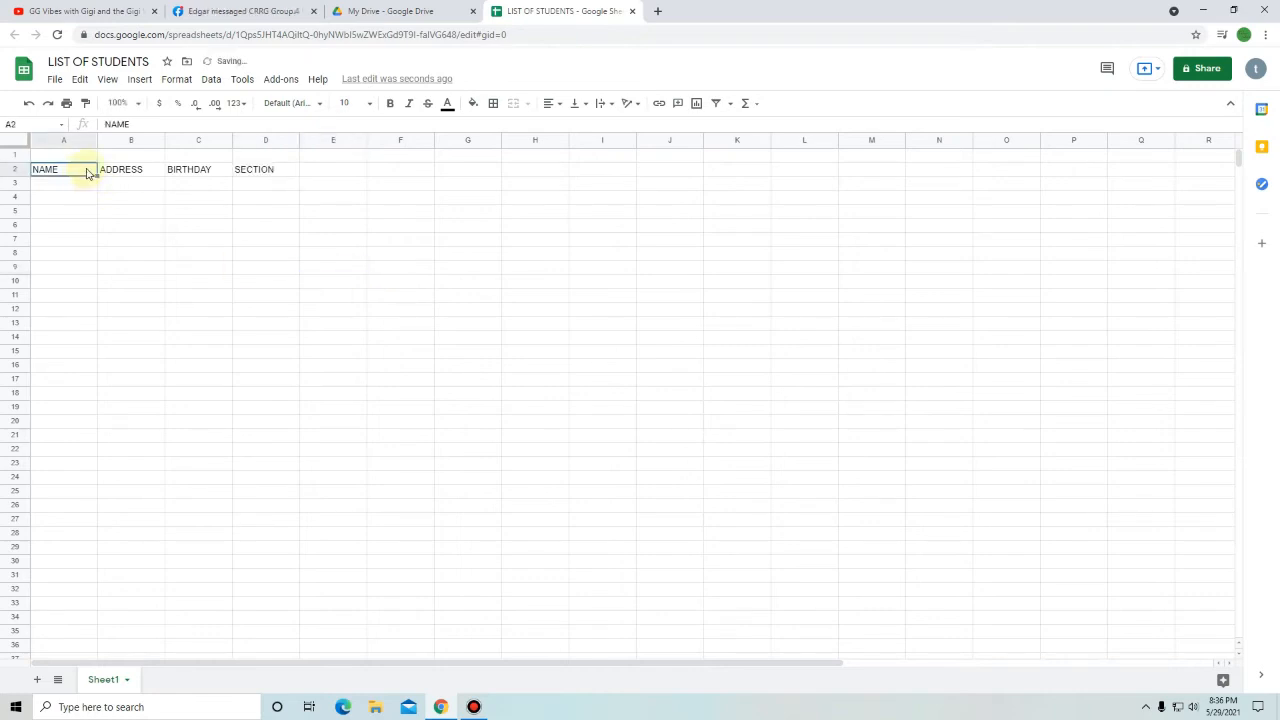
left_click(322, 183)
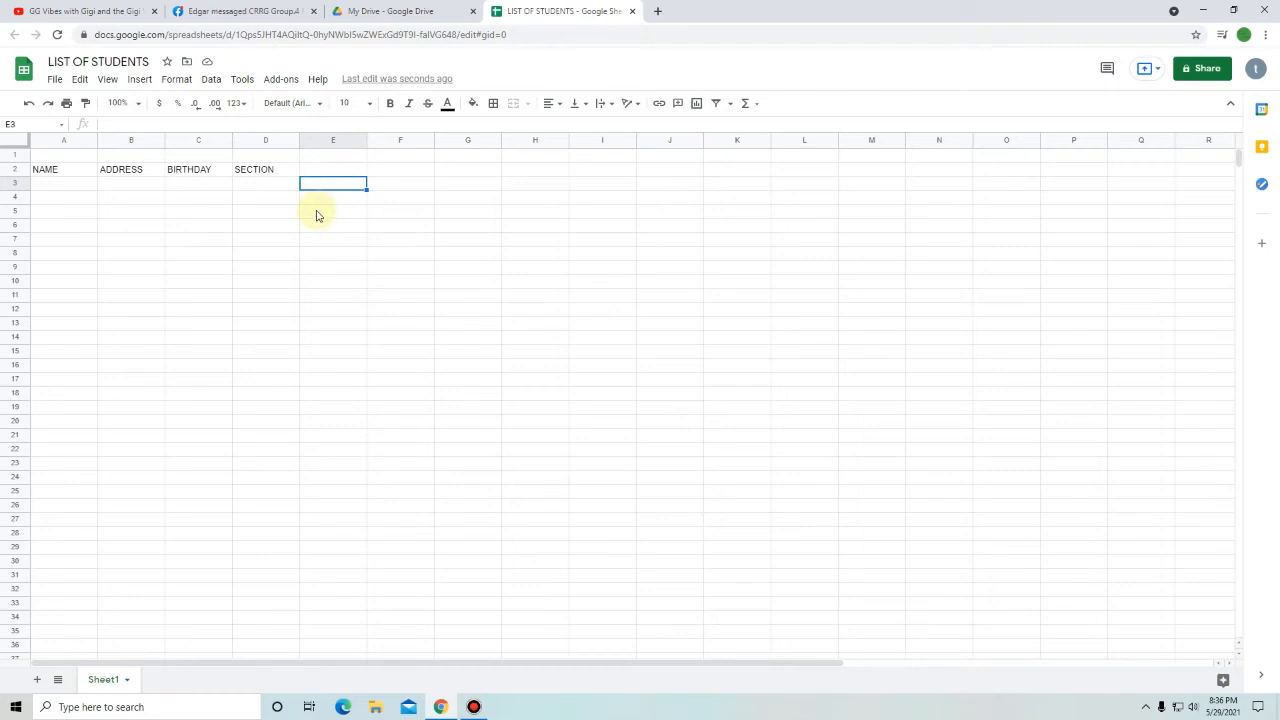
left_click(216, 212)
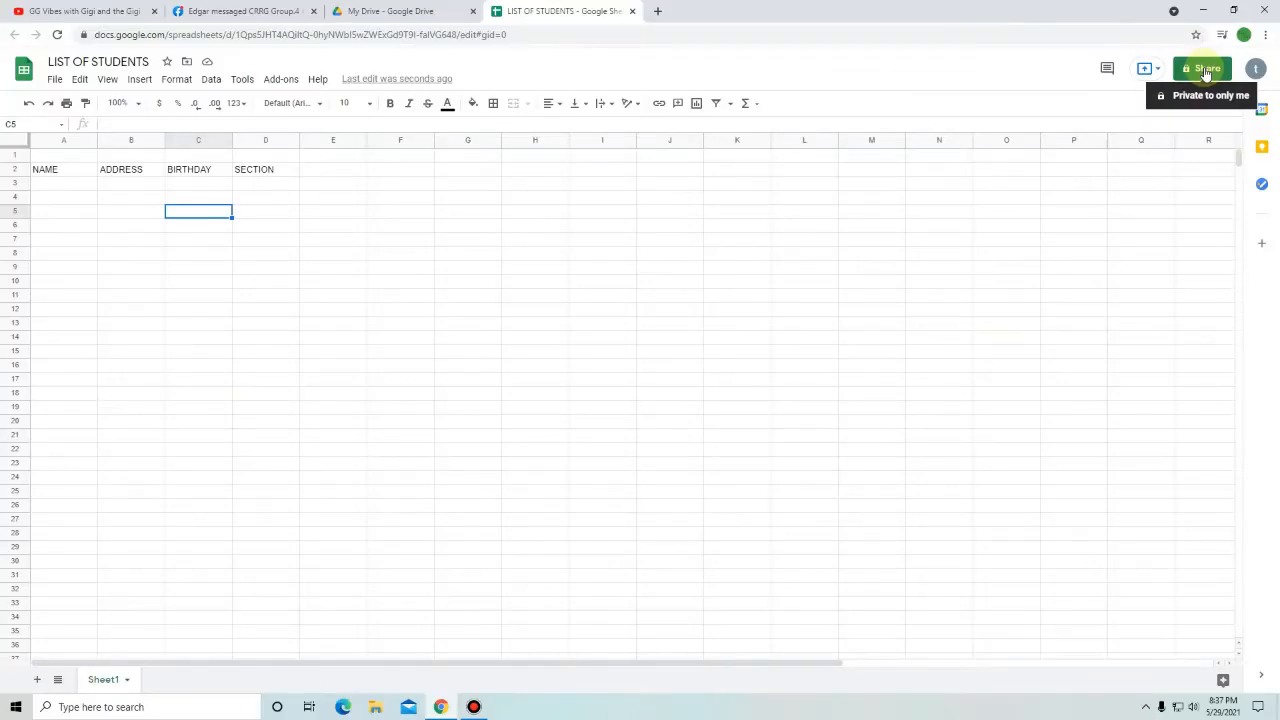
Step: Open the spreadsheet's sharing settings and change the link access from Restricted to Anyone with the link
left_click(1206, 72)
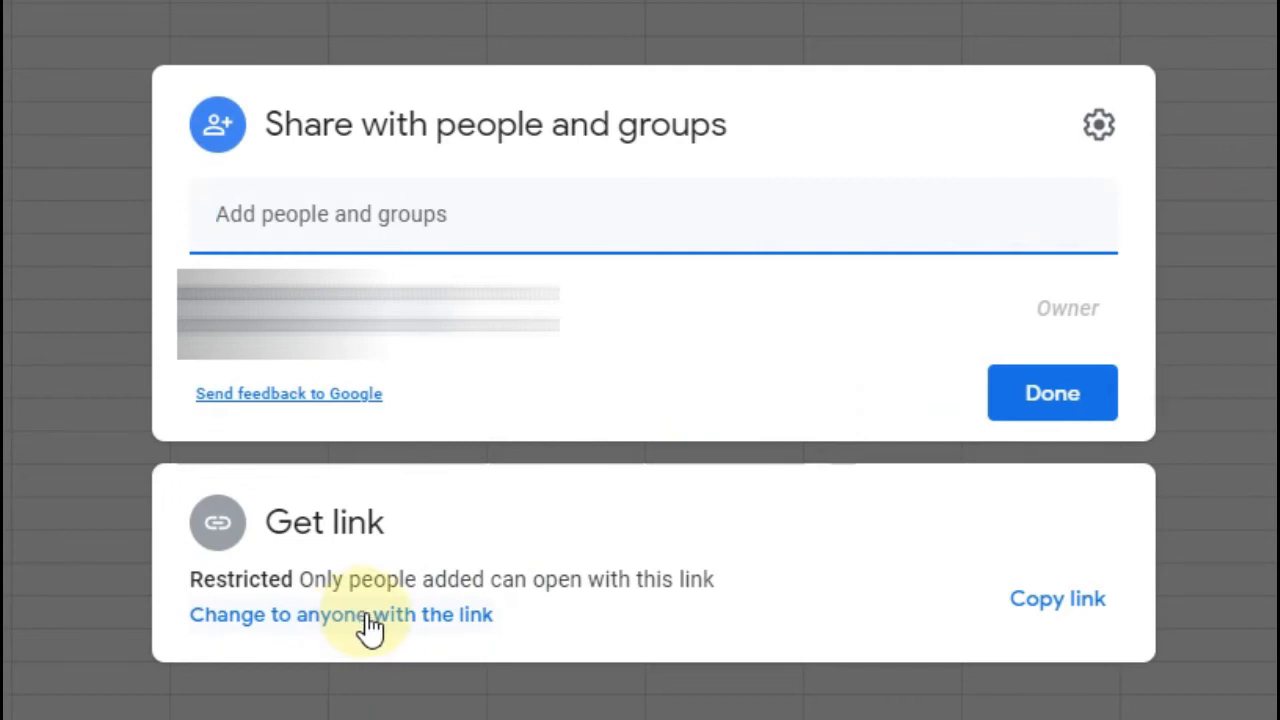
left_click(370, 615)
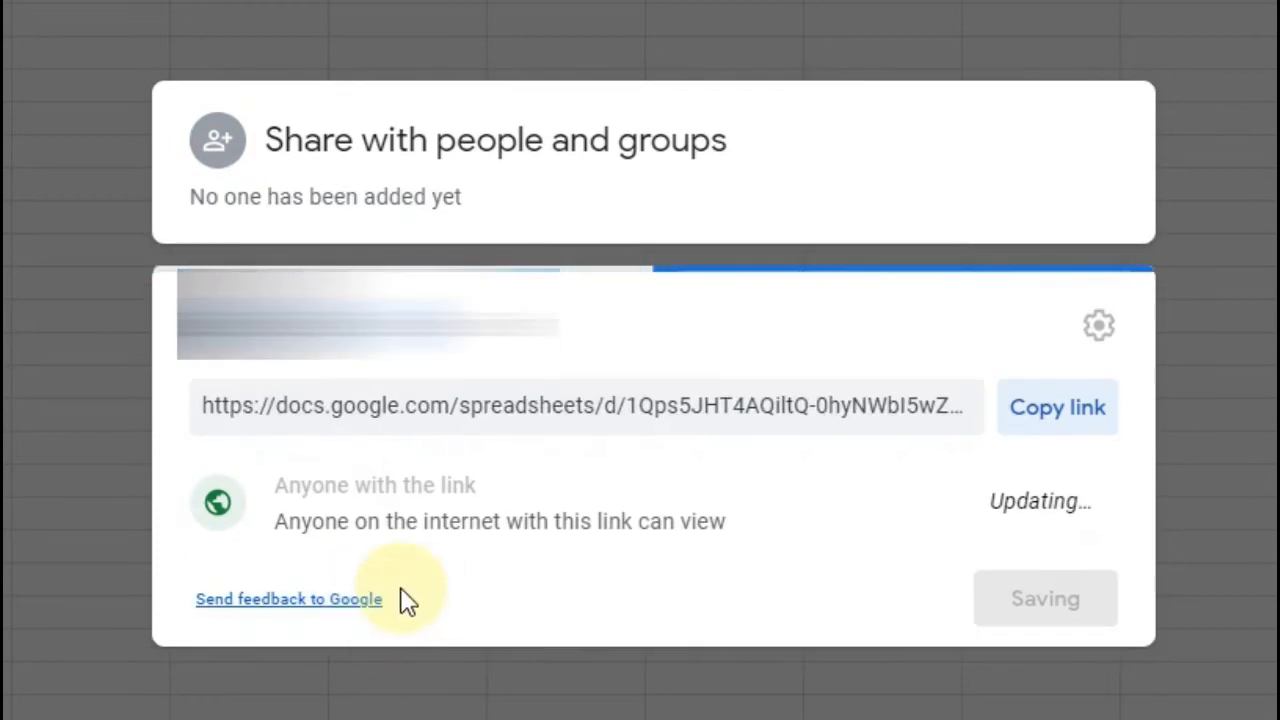
left_click(490, 500)
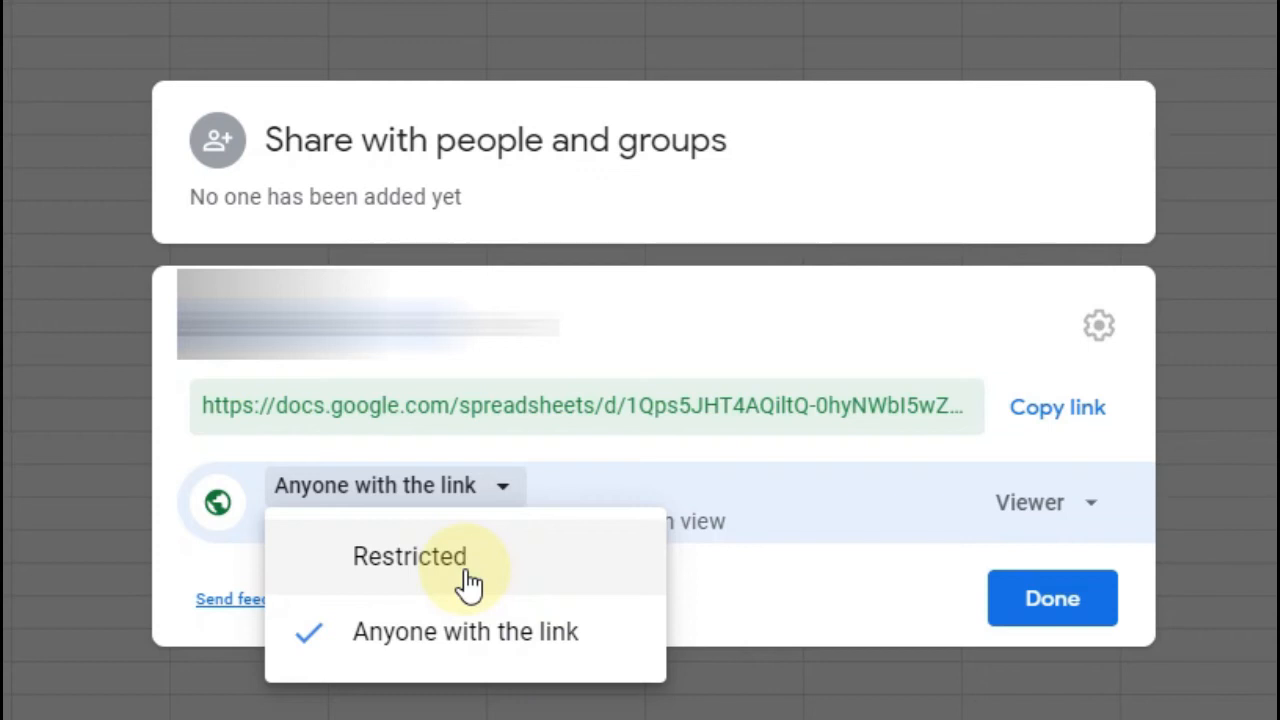
left_click(535, 660)
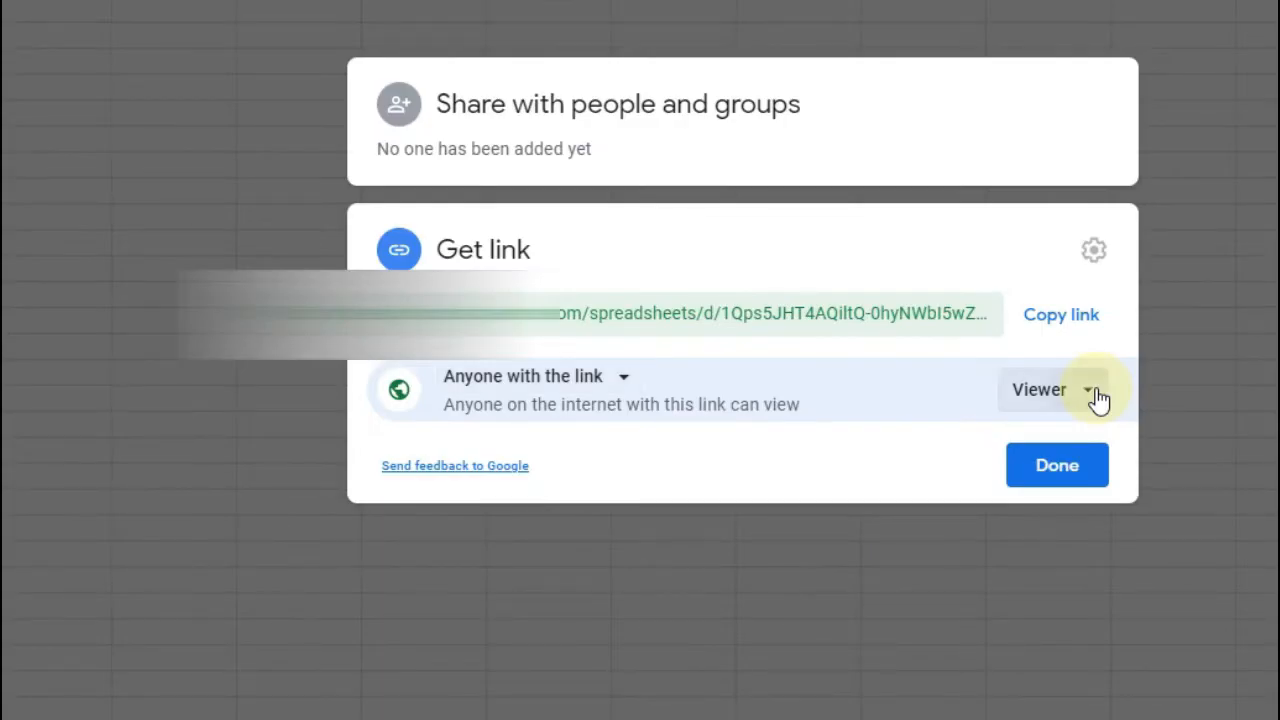
Step: Set the link role to Editor, copy the sharing link and finish the sharing settings
left_click(1096, 397)
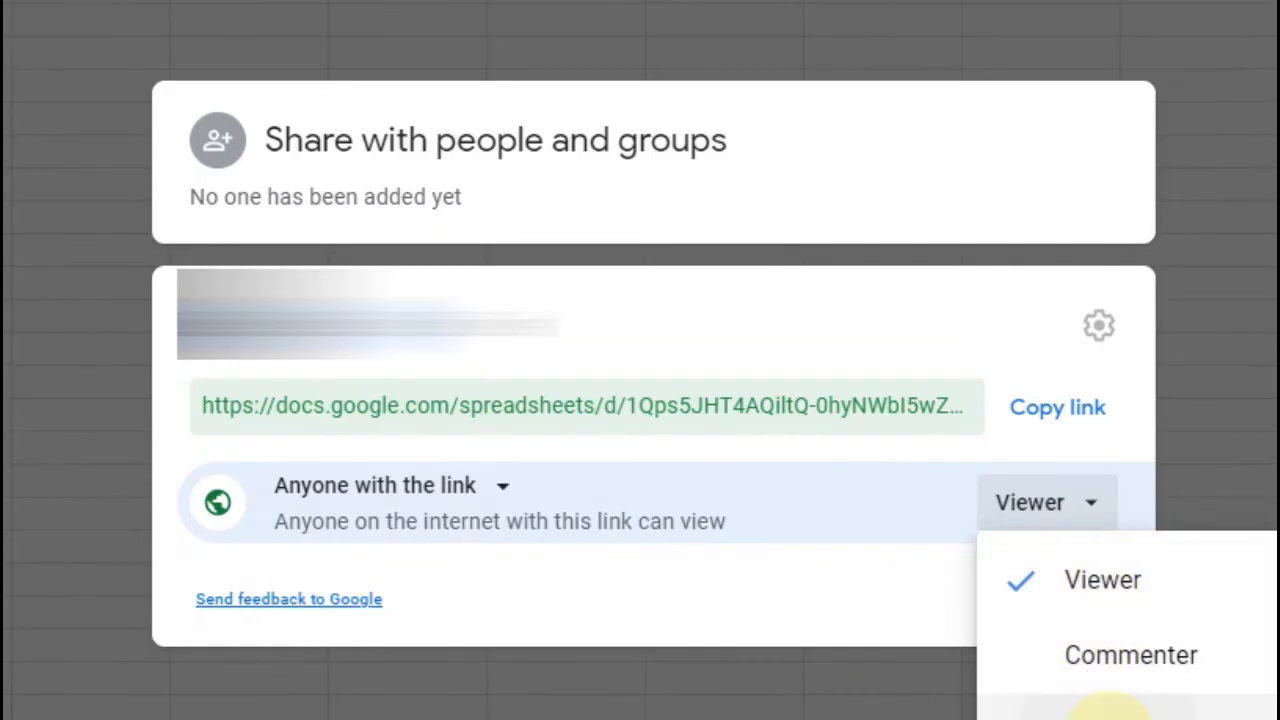
left_click(1105, 712)
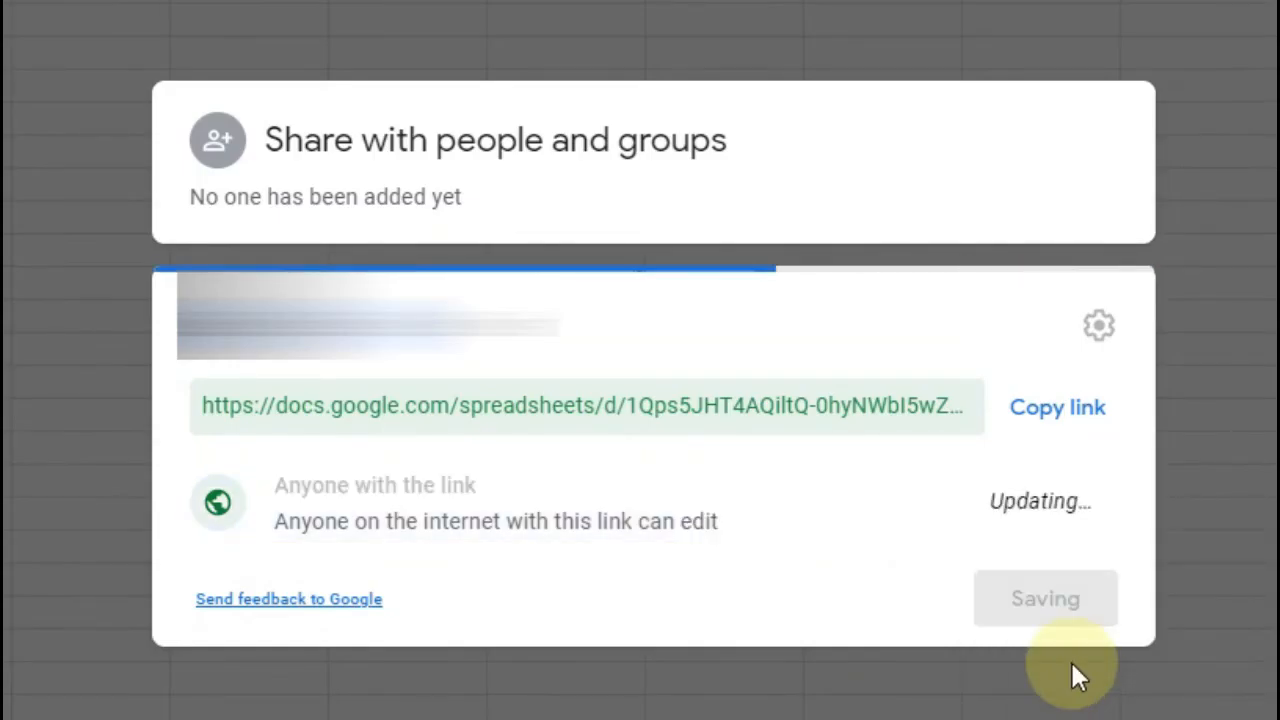
left_click(1069, 418)
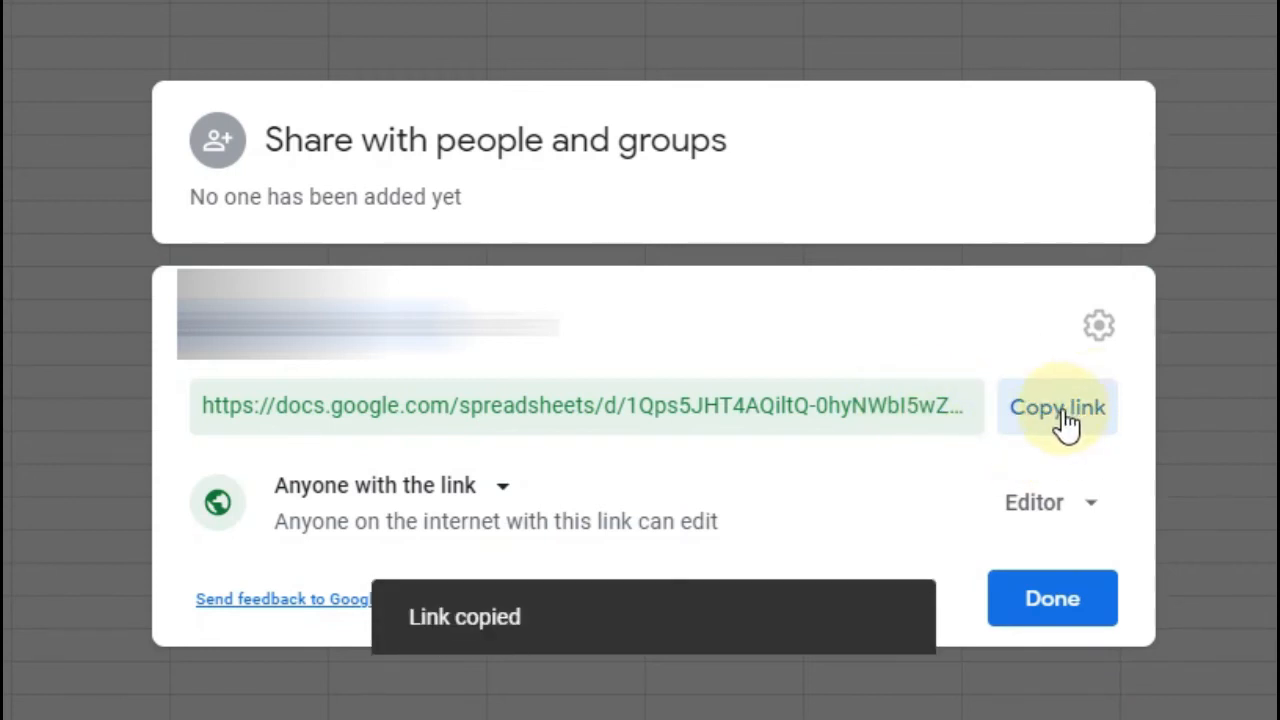
left_click(1055, 600)
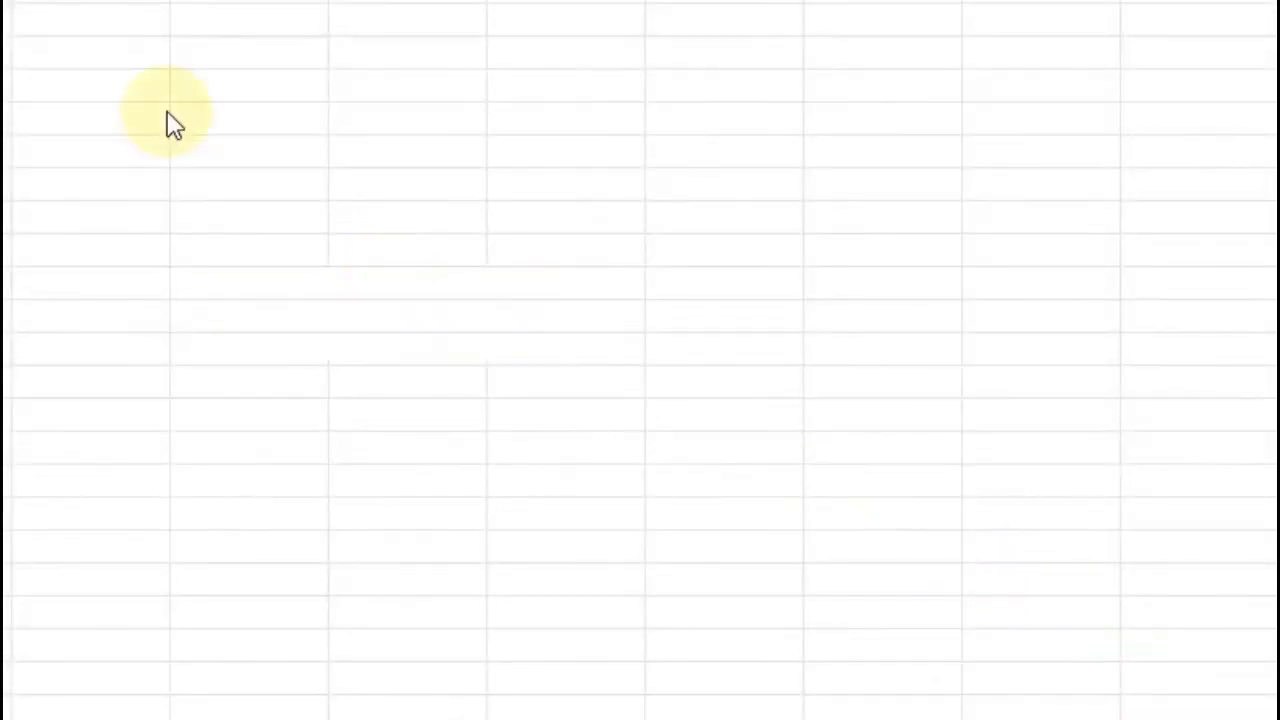
Step: Switch to the Messenger conversation and send the copied link to the LIST OF STUDENTS spreadsheet
left_click(355, 213)
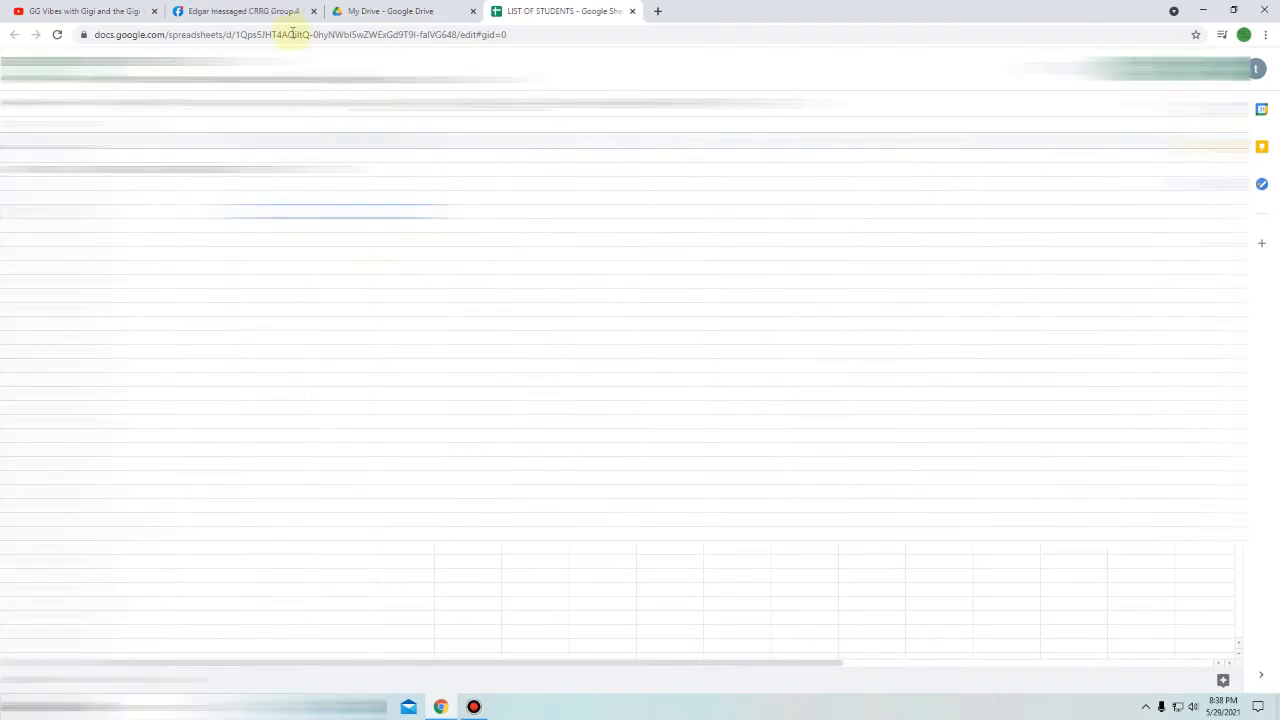
left_click(276, 12)
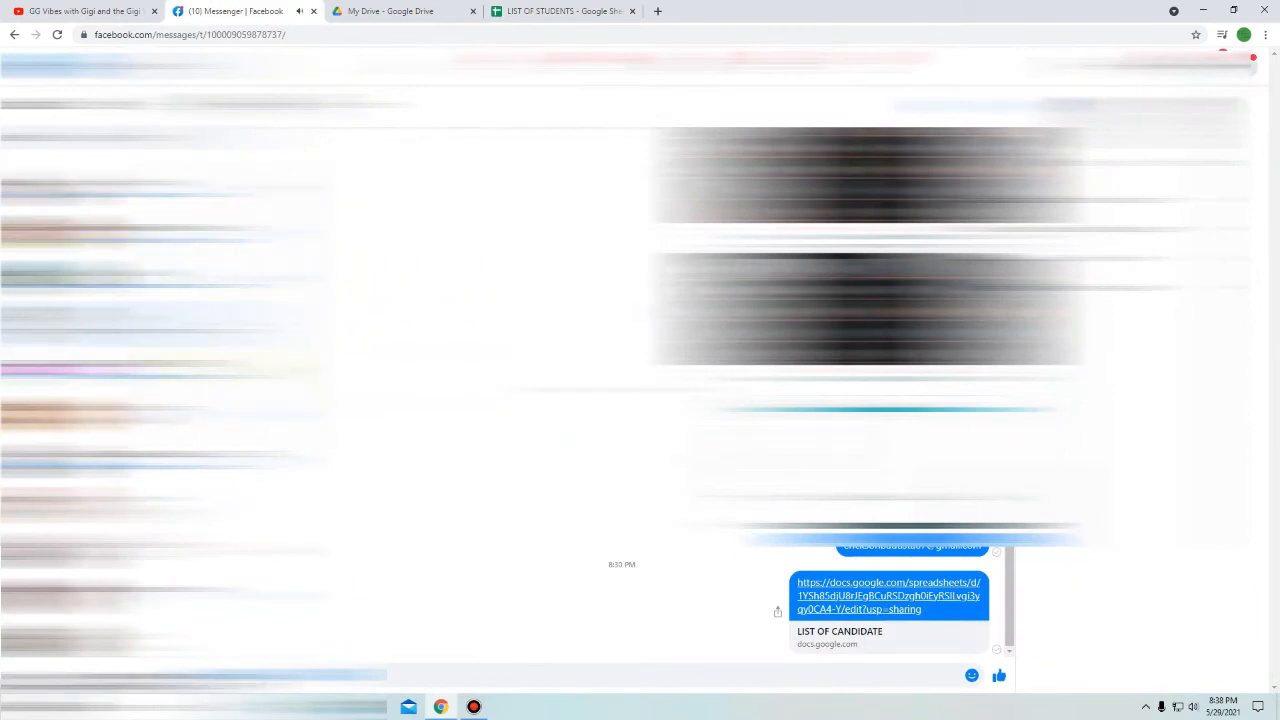
left_click(534, 681)
key("ctrl+v")
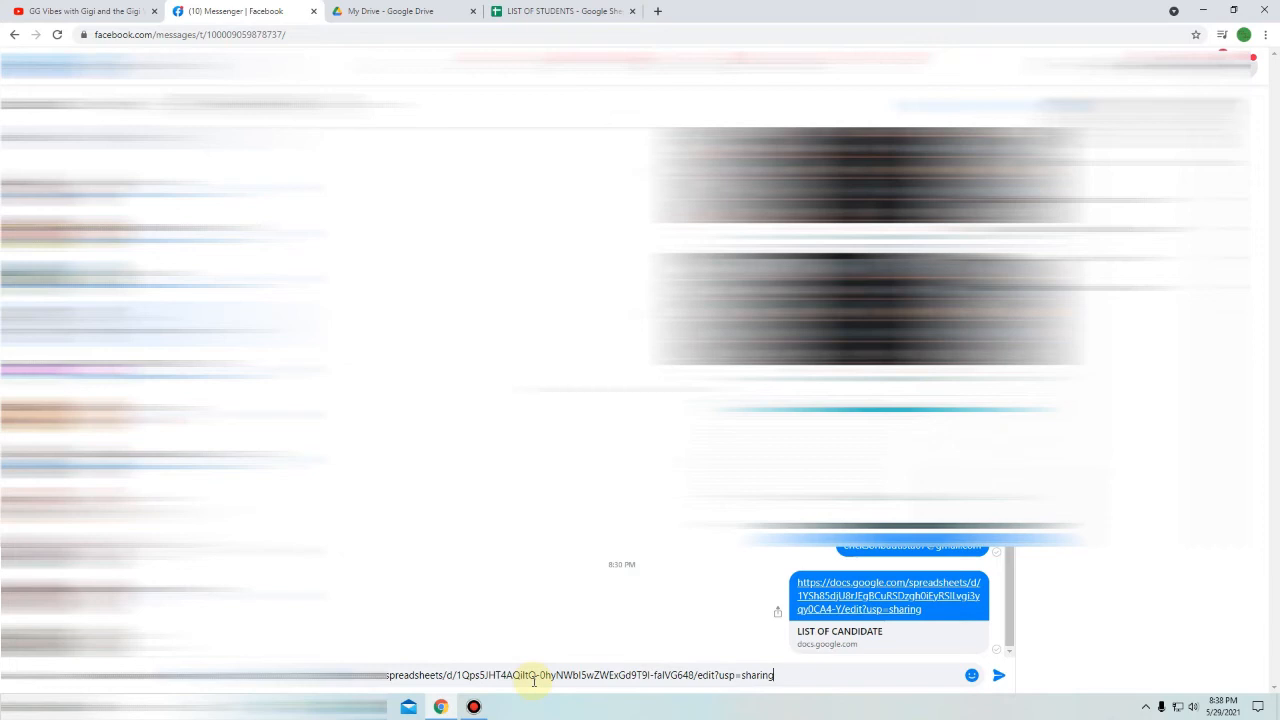
key("Return")
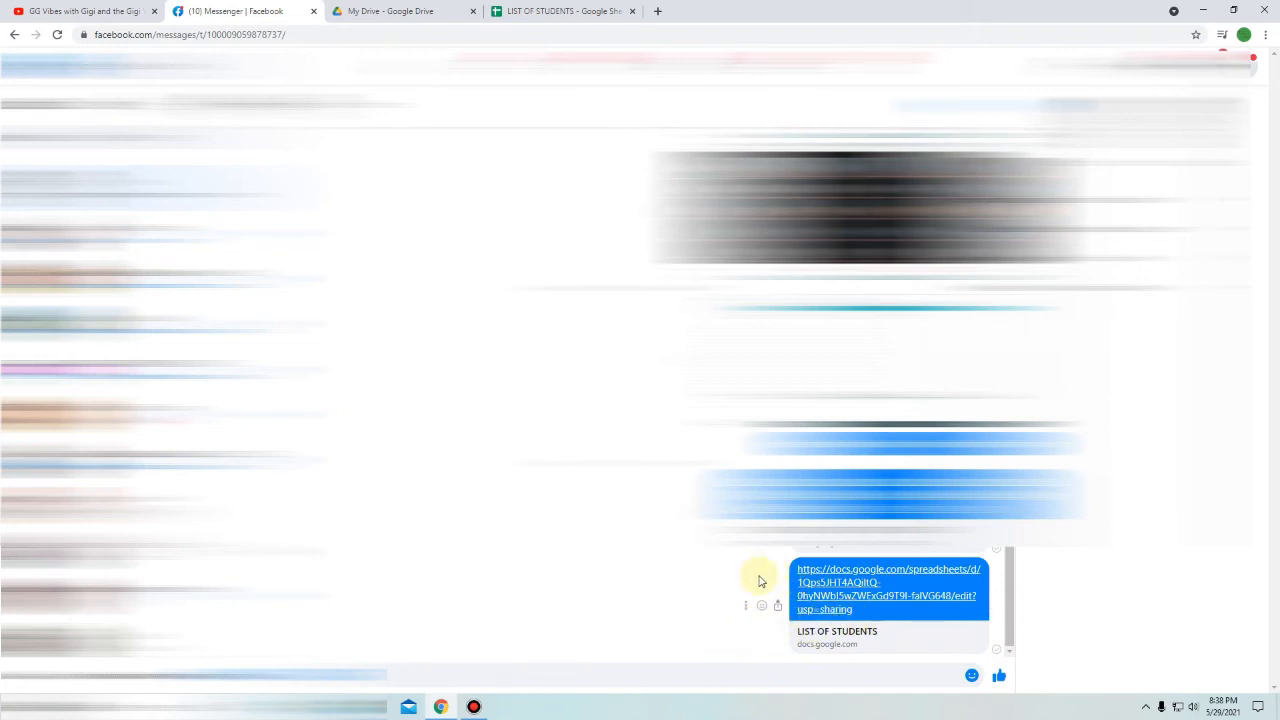
Step: Open the LIST OF STUDENTS link from the sent message and compare the opened sheet with the original one
left_click(843, 597)
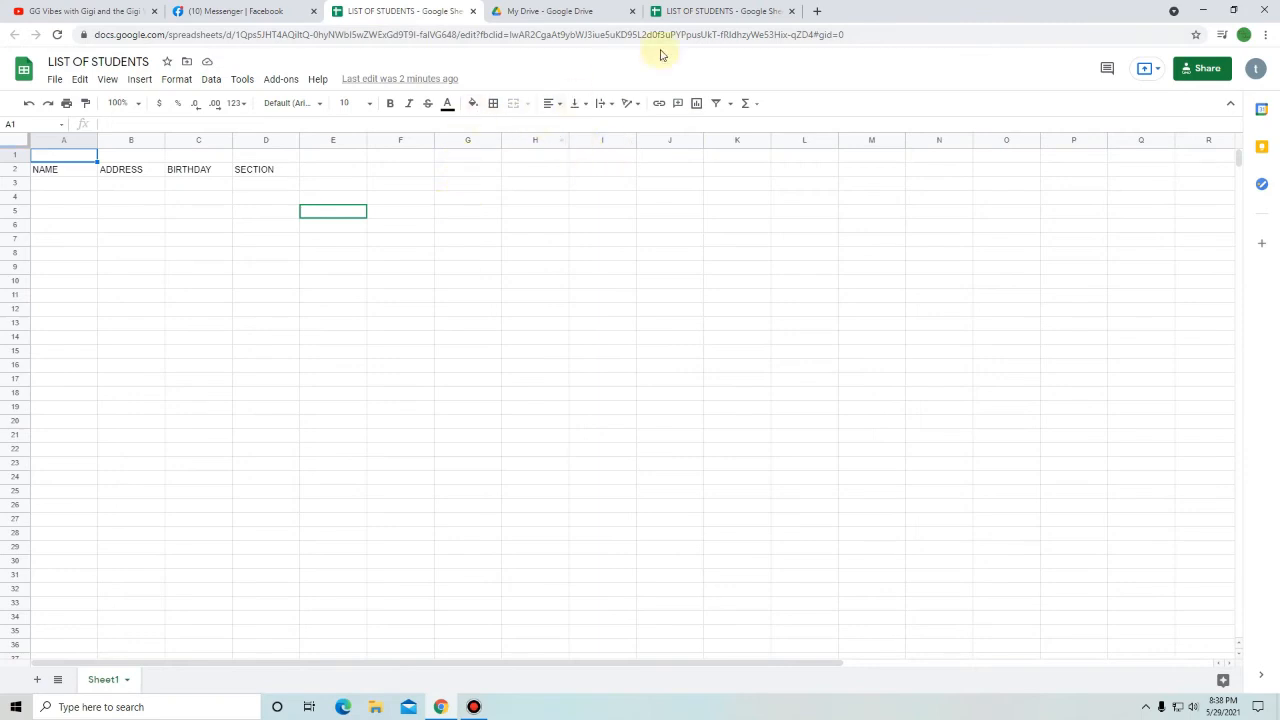
left_click(714, 11)
left_click(400, 11)
left_click(43, 186)
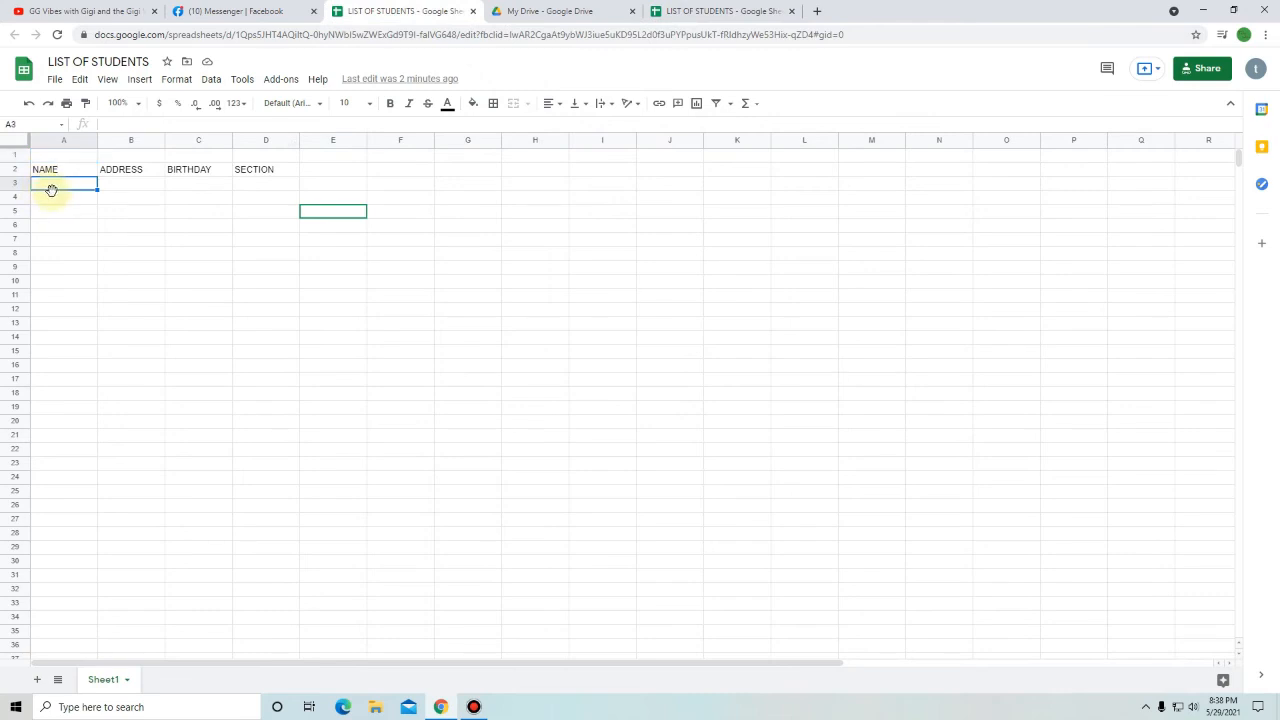
left_click(716, 11)
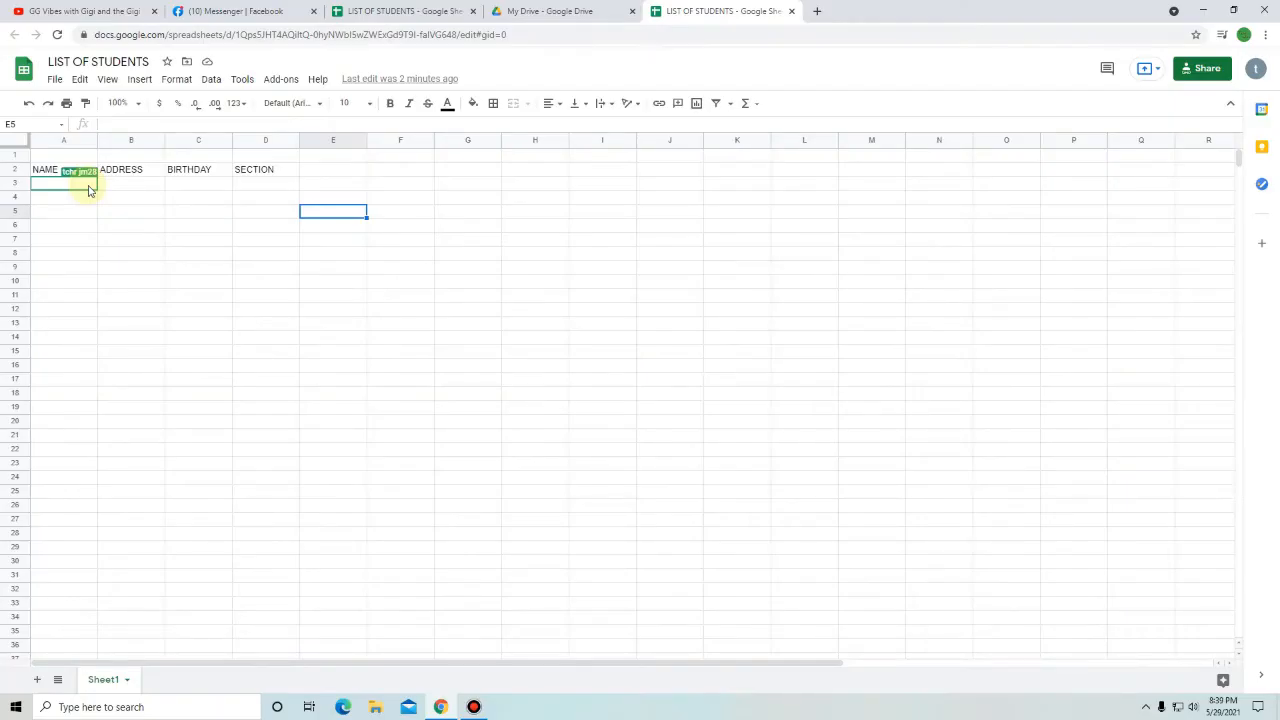
left_click(385, 12)
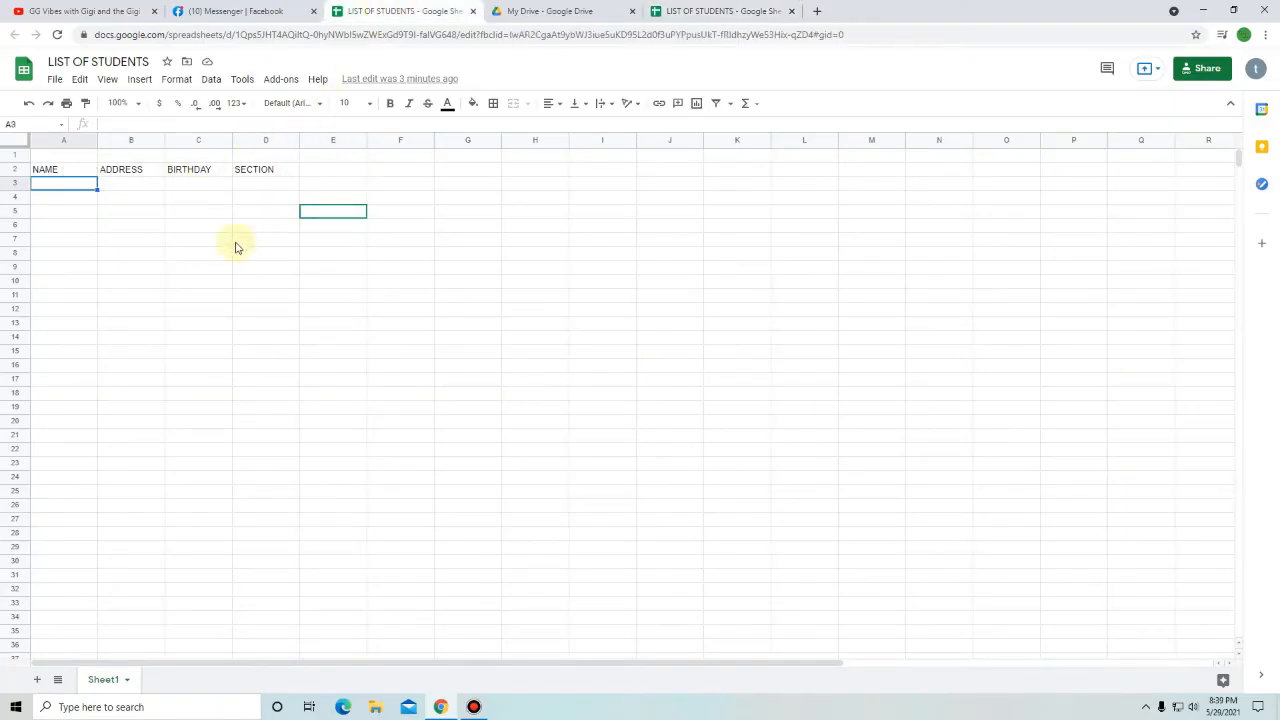
Step: Enter the student's full name in cell A3 and fit column A's width to its content
left_click(77, 185)
type("J")
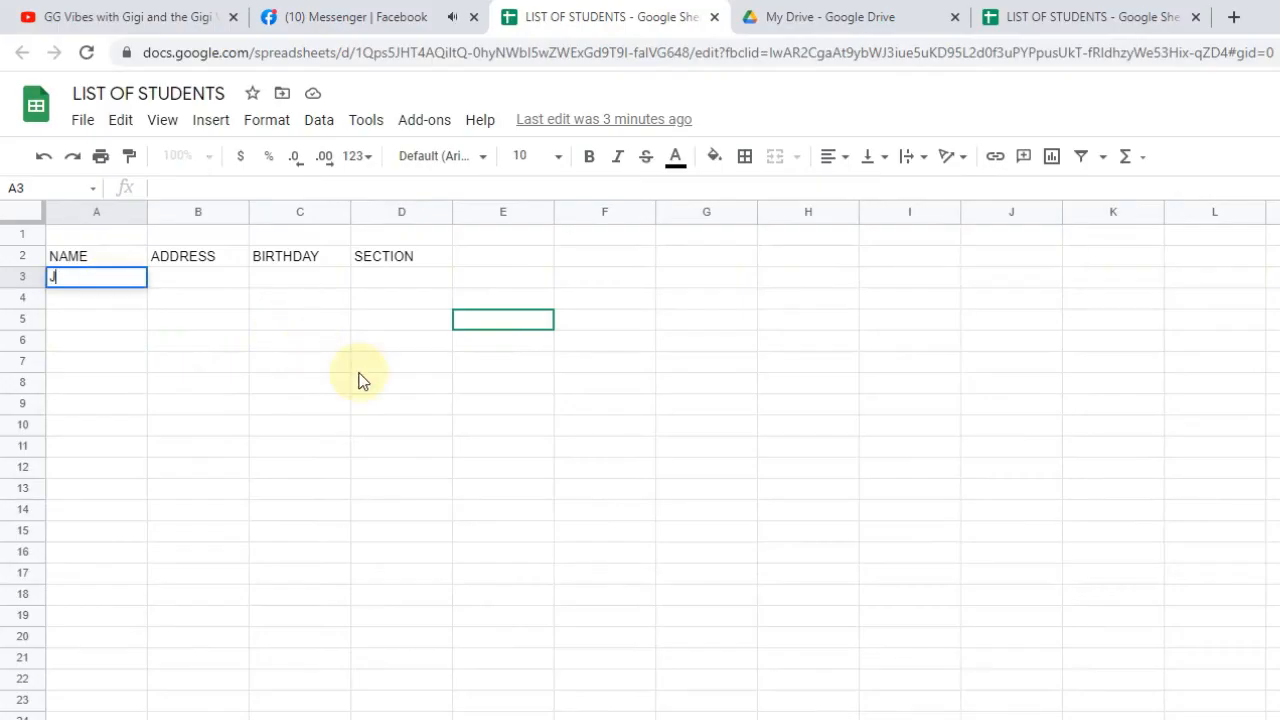
type("UAN DELACRUZ")
key("Tab")
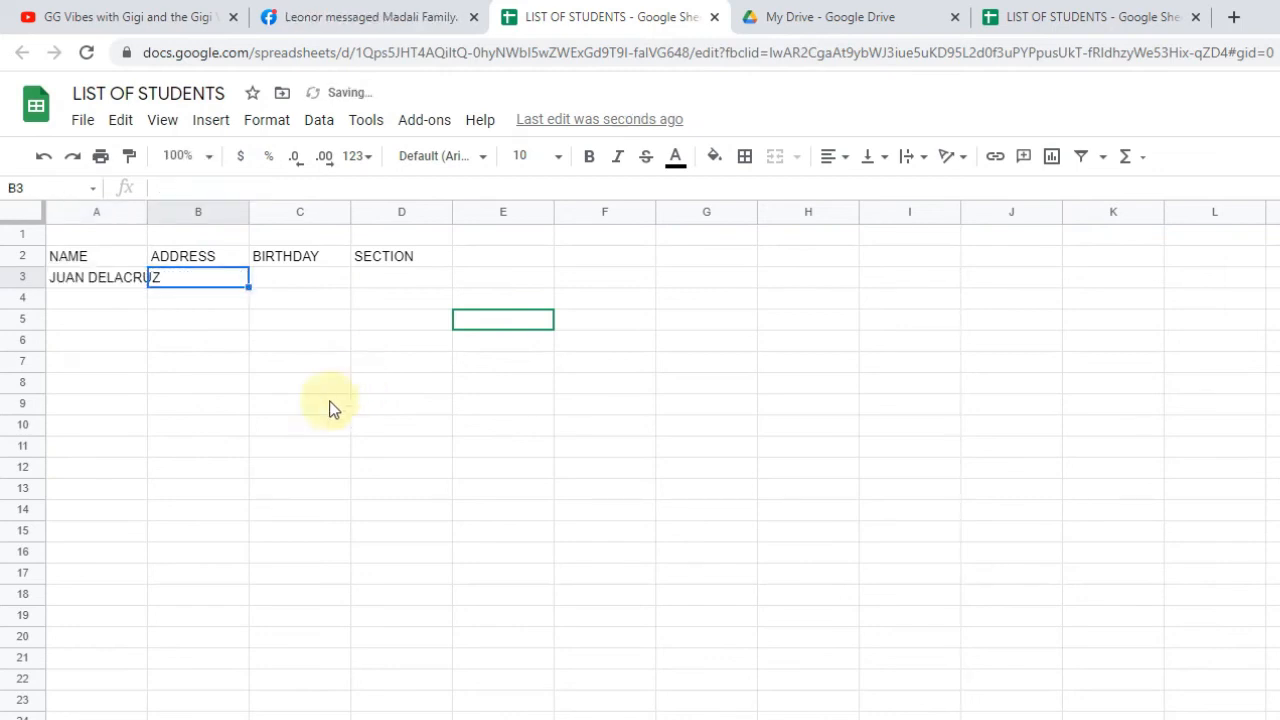
double_click(146, 211)
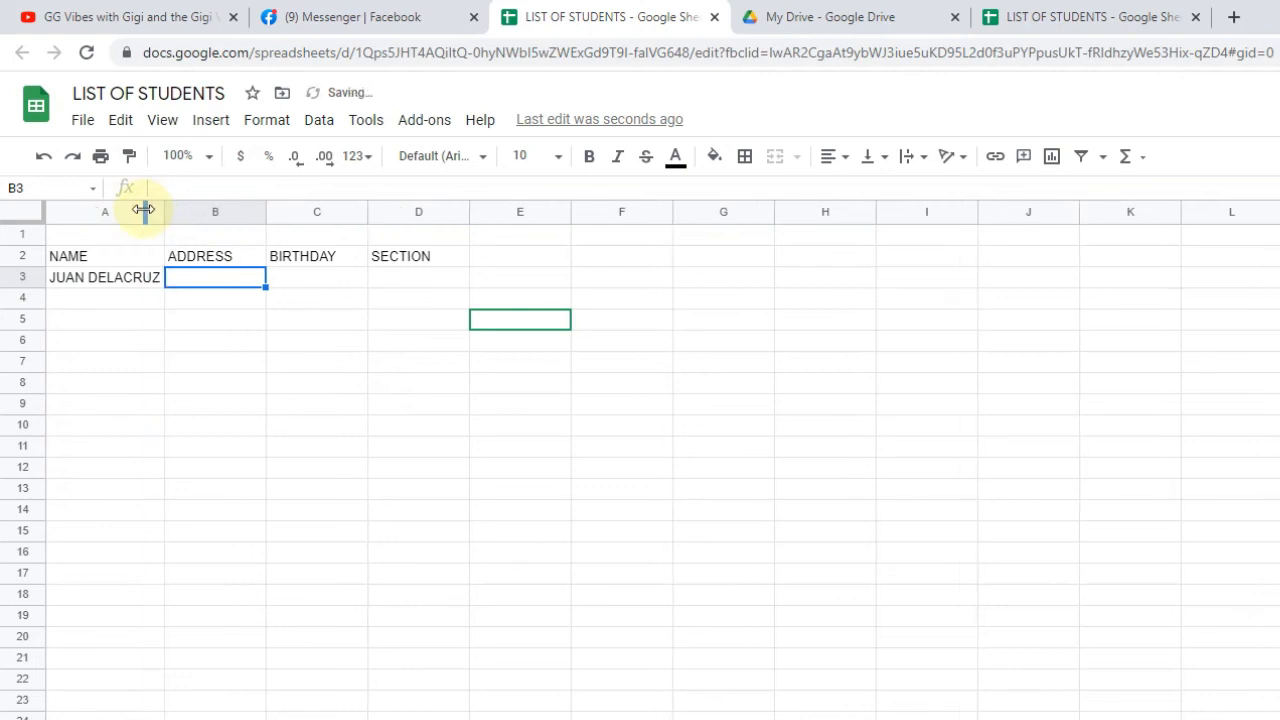
Step: Enter the student's address in cell B3 under the ADDRESS header
key("Down")
key("Down")
left_click(212, 281)
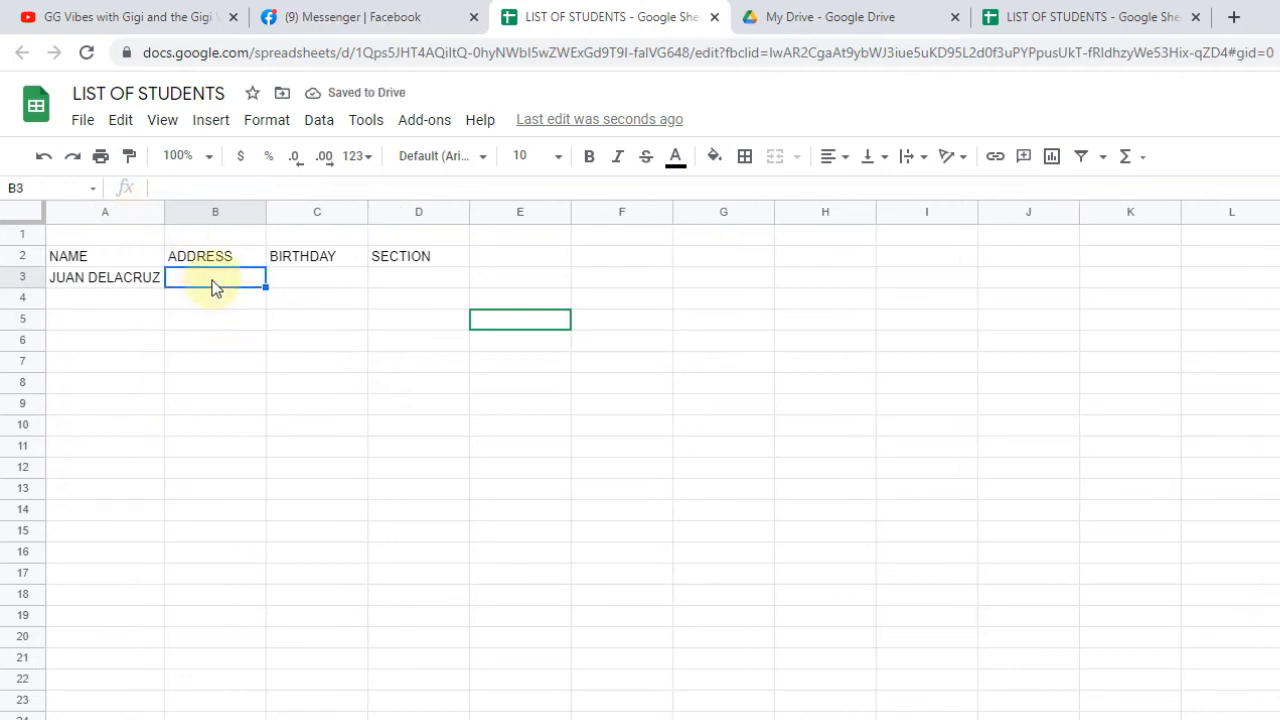
type("MANILA")
key("Tab")
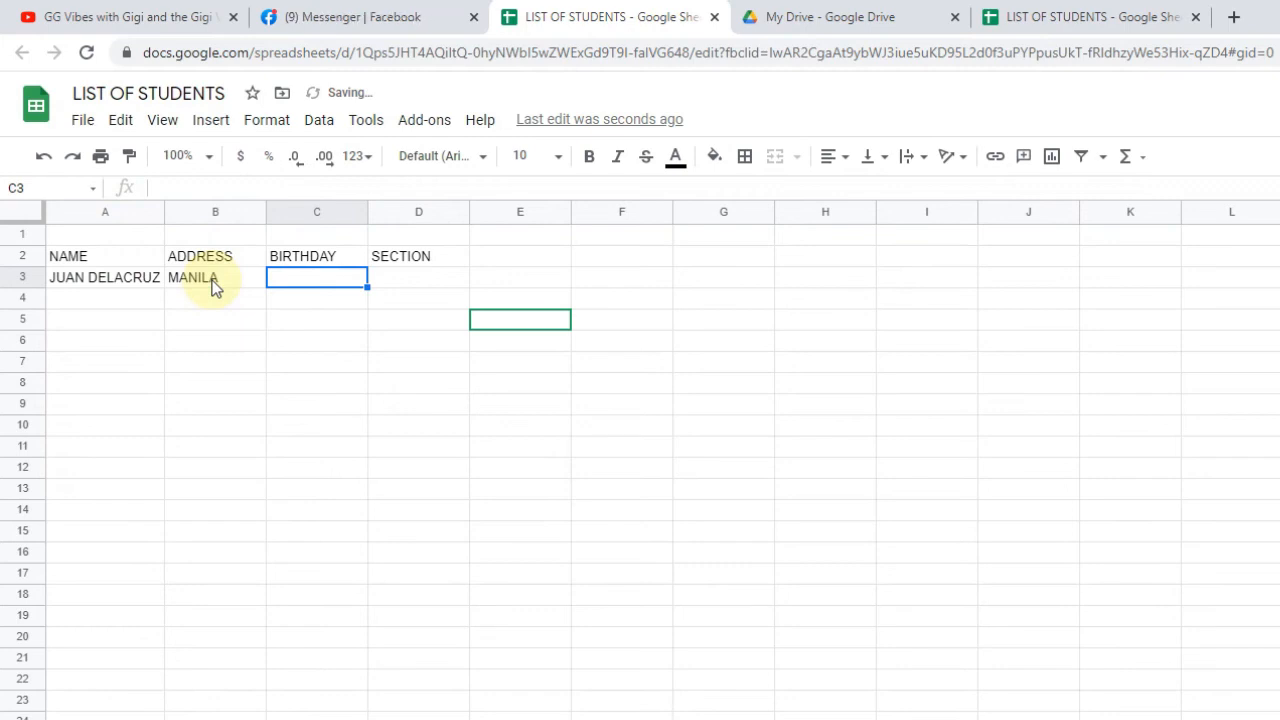
Step: Enter the student's date of birth in cell C3 and the section MASAYAHIN in cell D3
type("FEB")
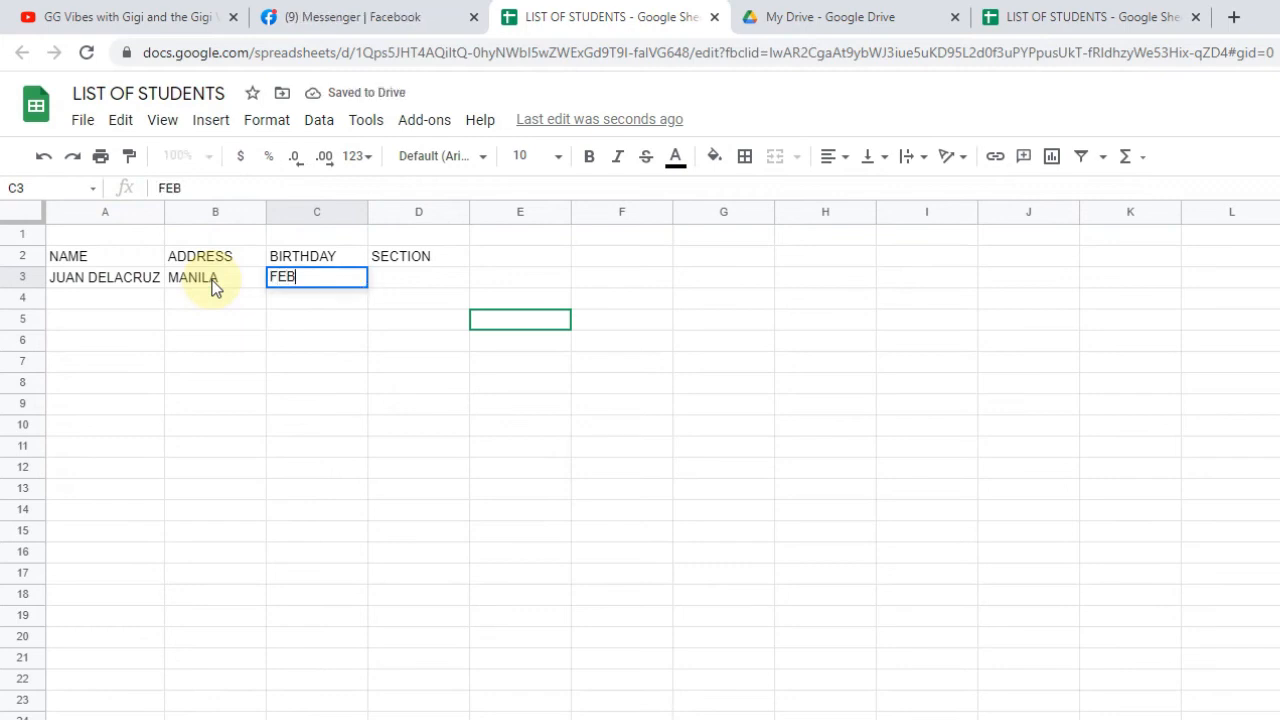
type(". 13, 20")
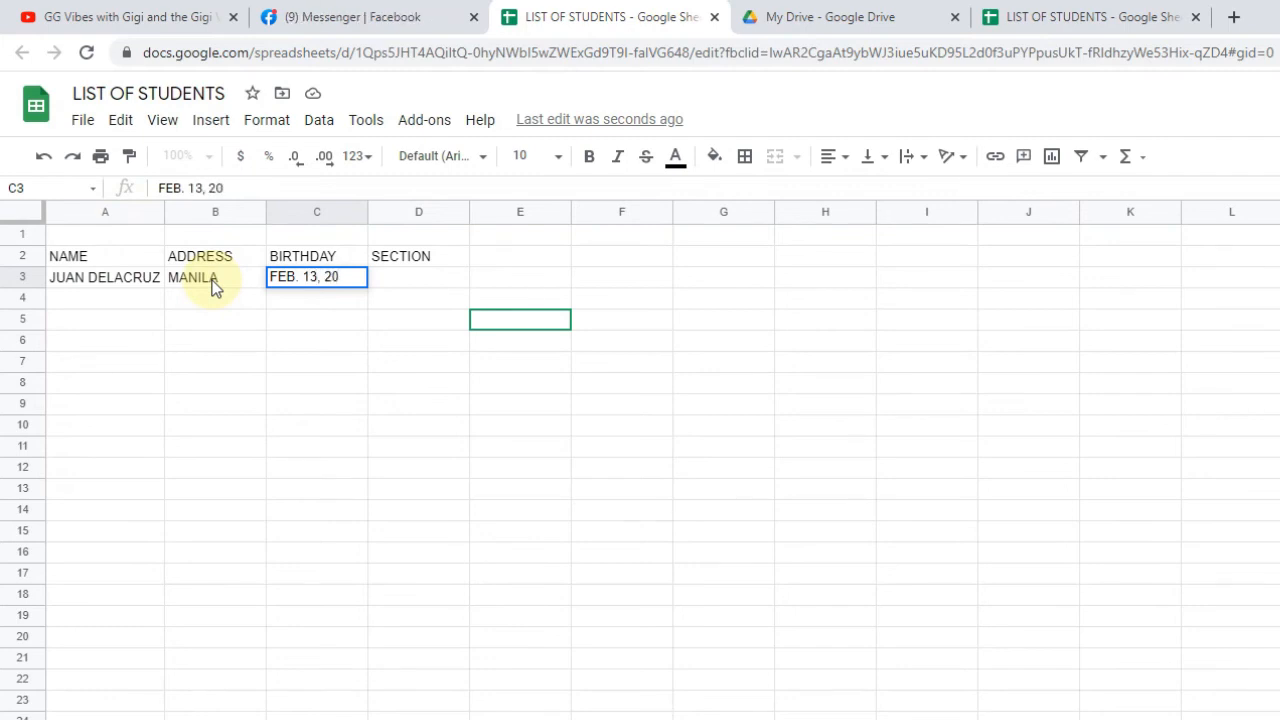
type("21")
key("BackSpace")
key("BackSpace")
key("BackSpace")
type("2002")
key("Tab")
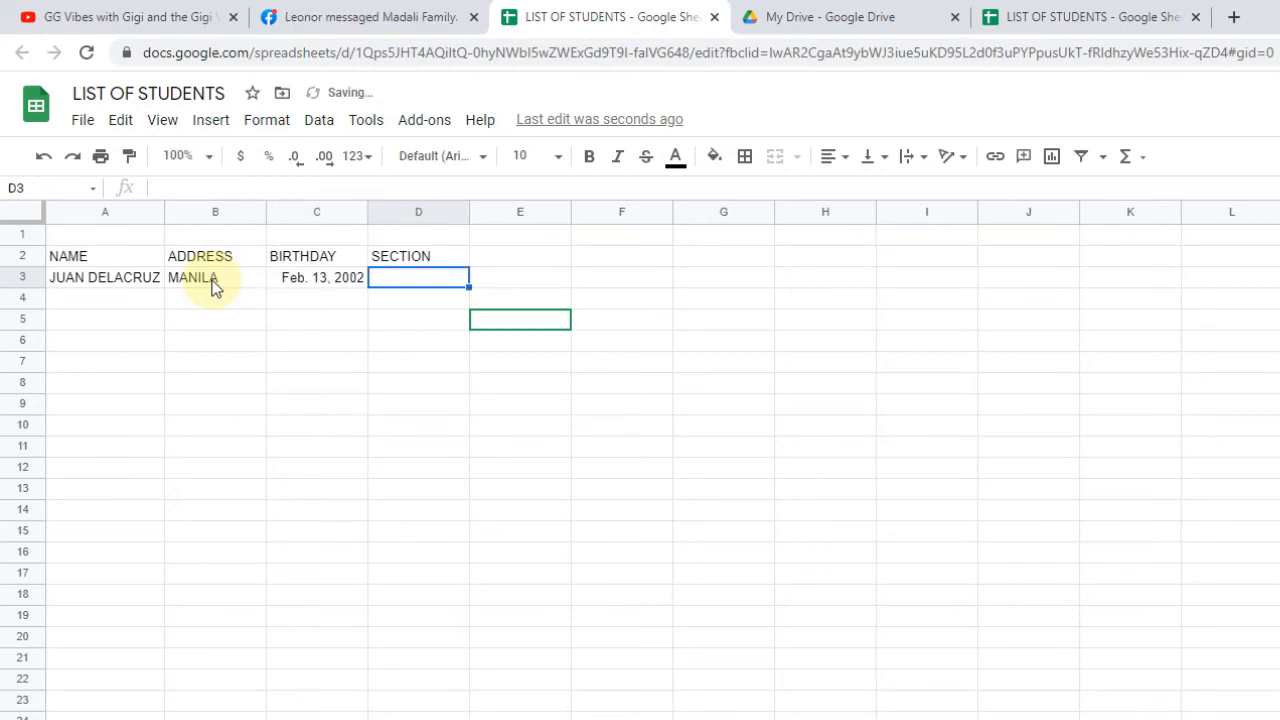
type("MASAYAHIN")
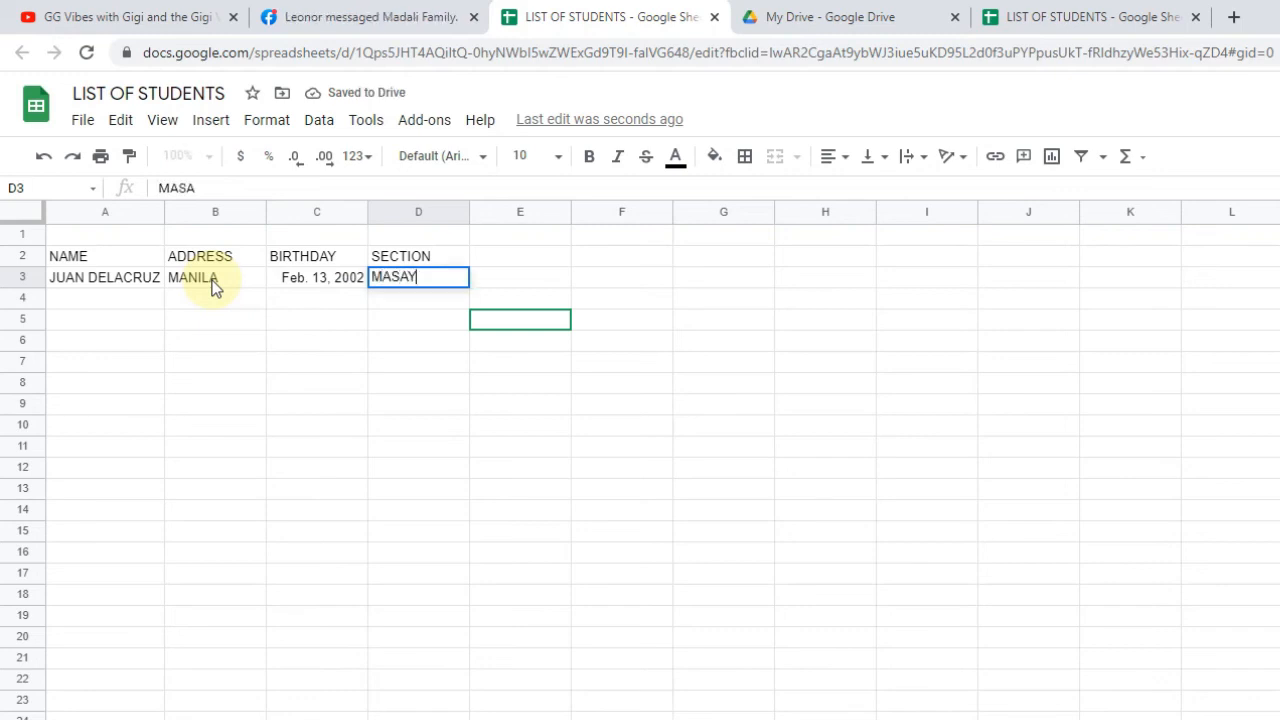
left_click(892, 538)
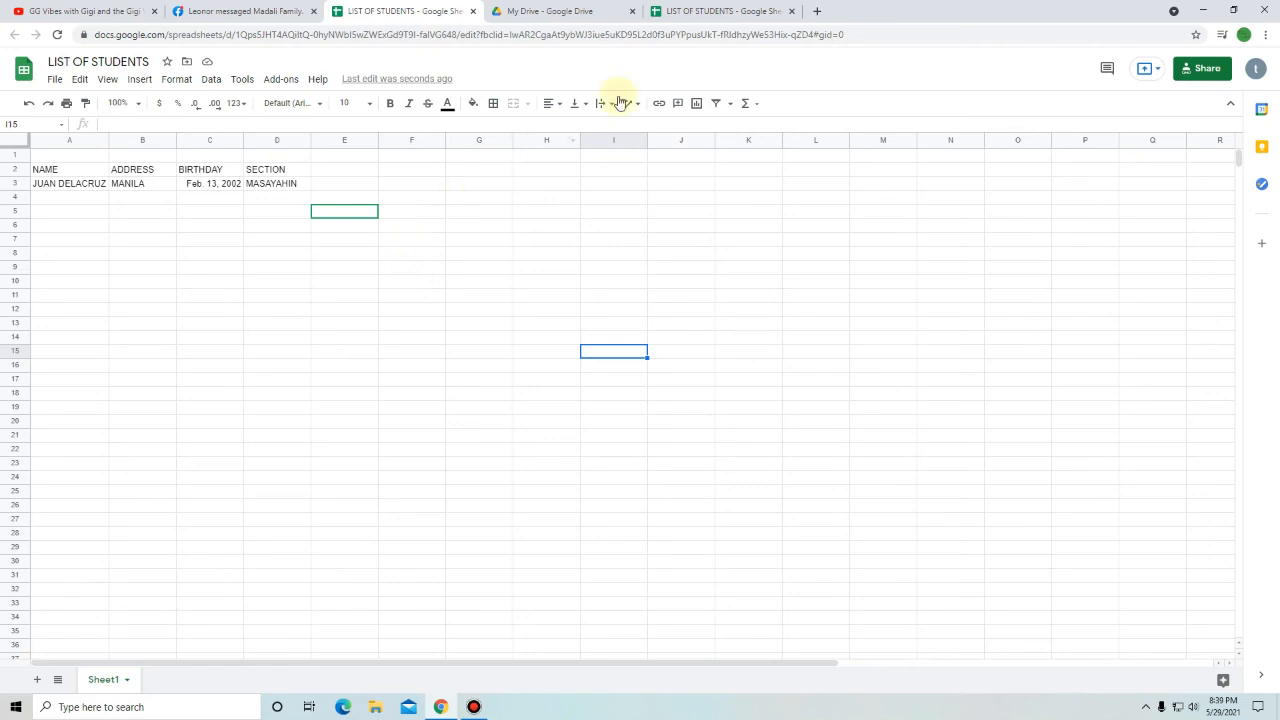
Step: Check the student's name, address, birthday and section in row 3 of the original spreadsheet against the copy opened from the link
left_click(715, 11)
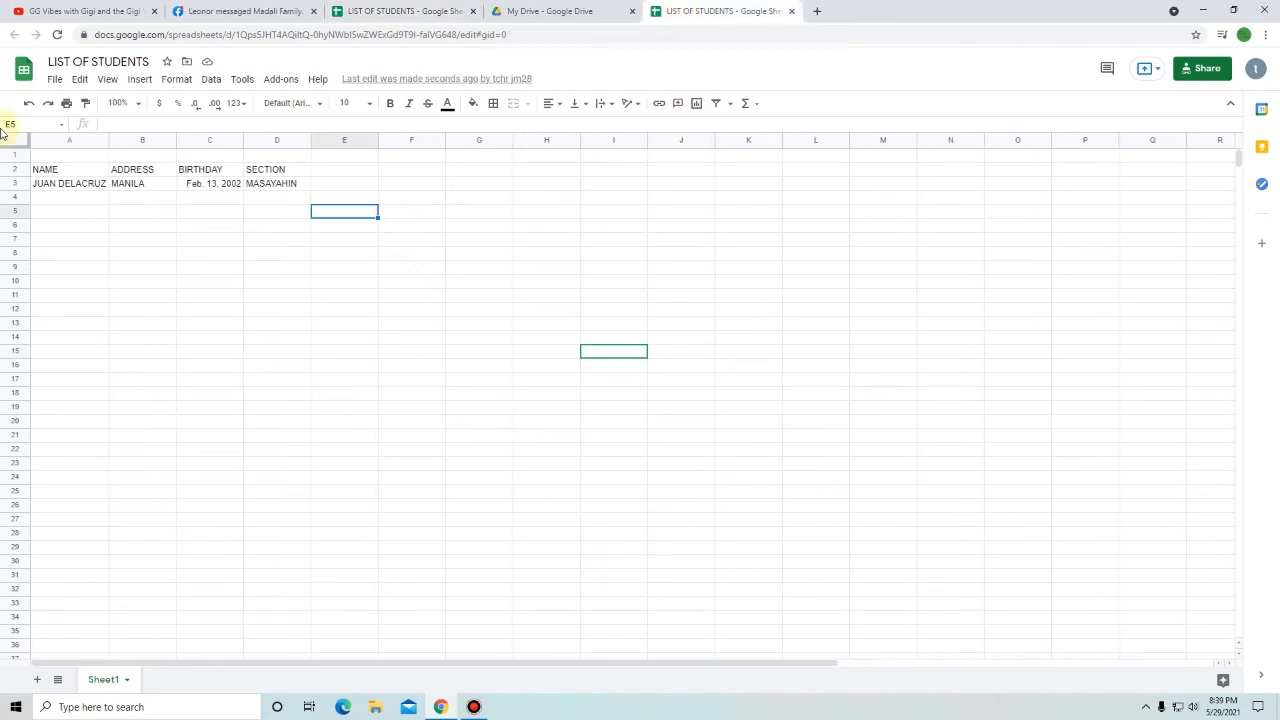
left_click(428, 11)
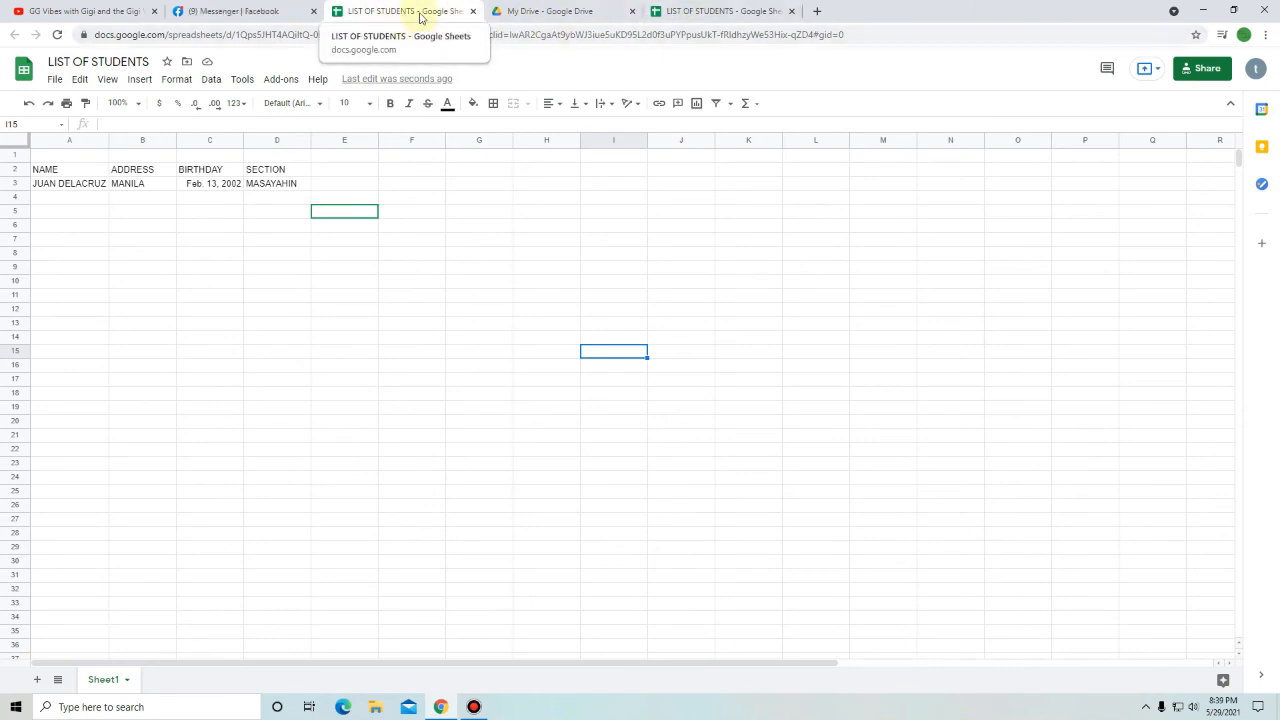
left_click(735, 11)
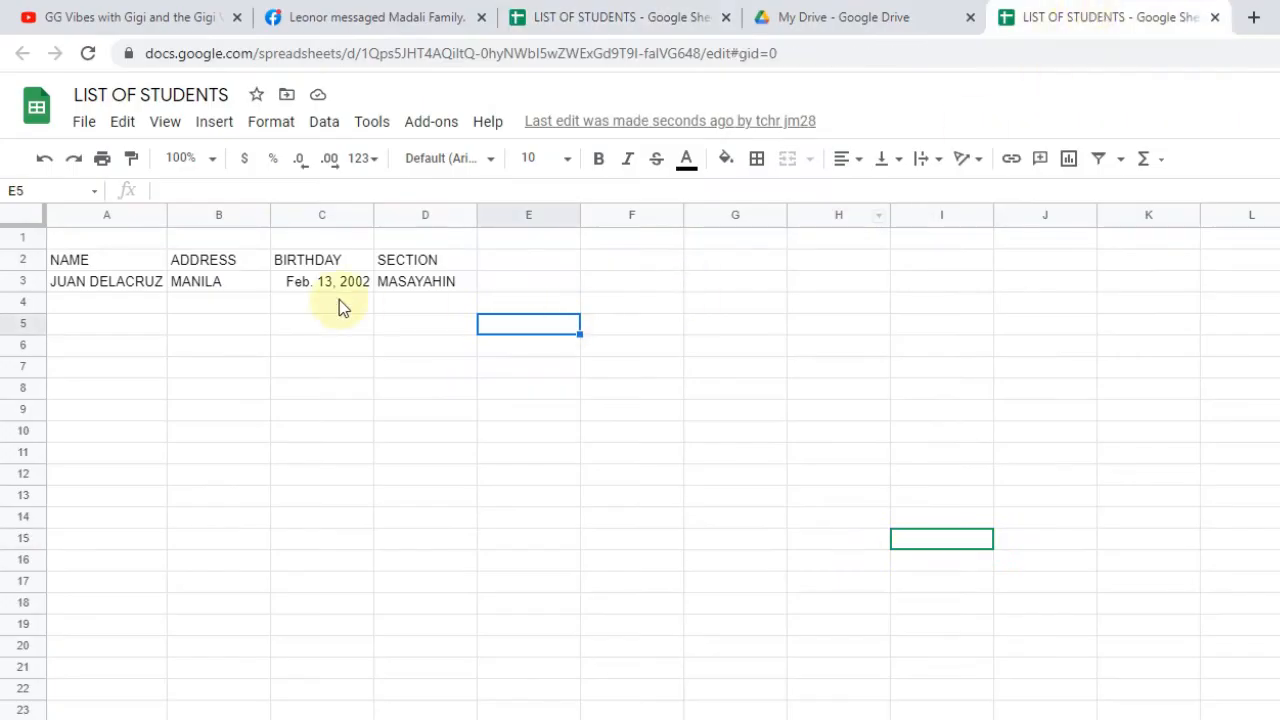
left_click(158, 284)
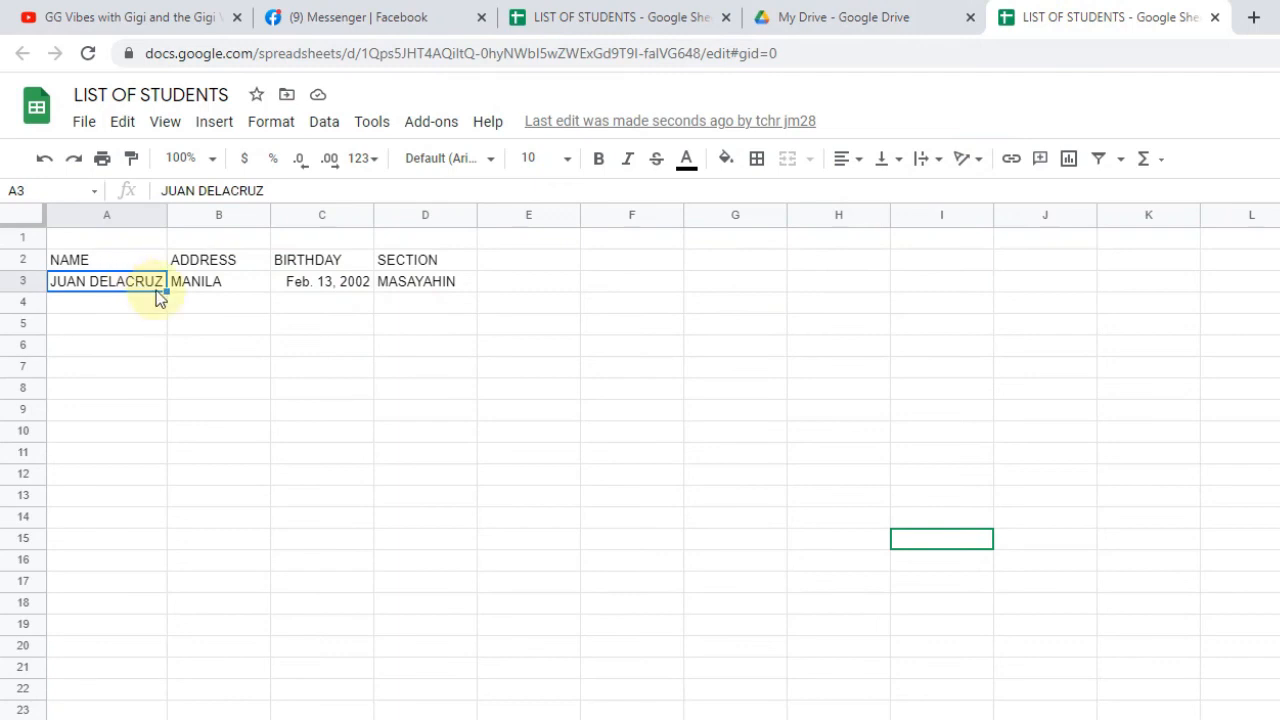
left_click(221, 282)
left_click(300, 285)
left_click(405, 290)
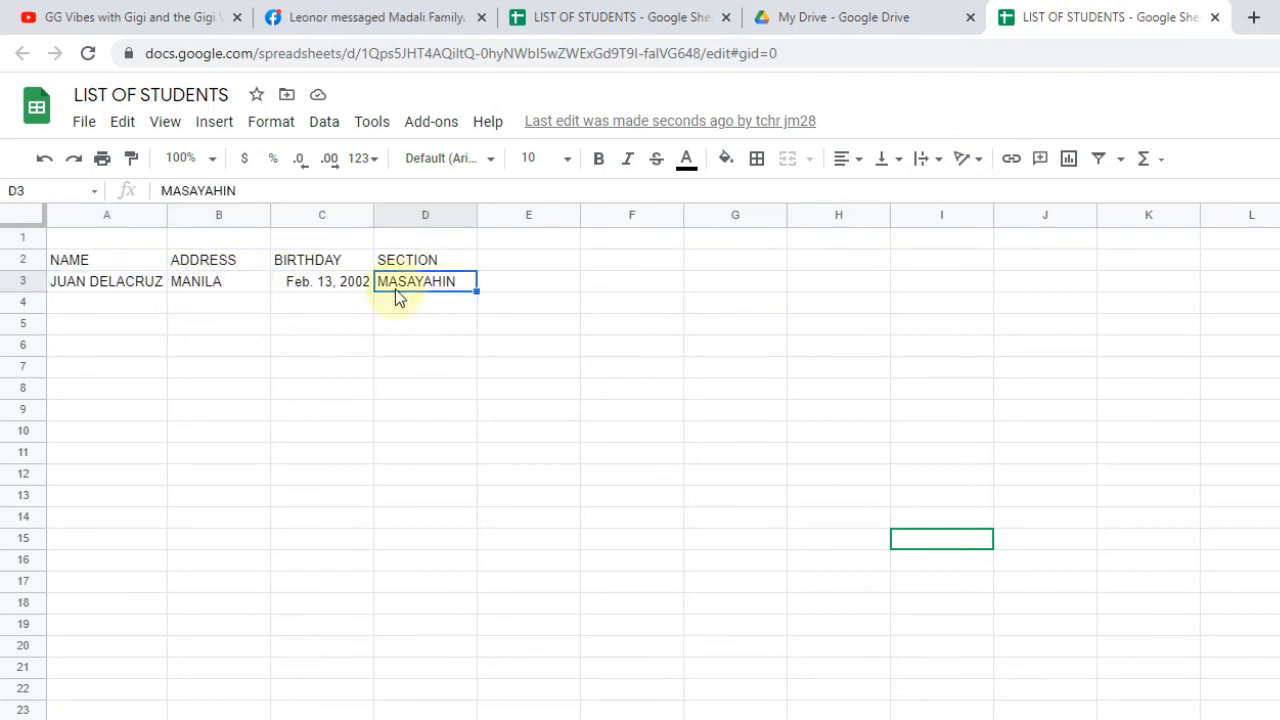
left_click(129, 295)
left_click(221, 290)
left_click(364, 288)
left_click(432, 282)
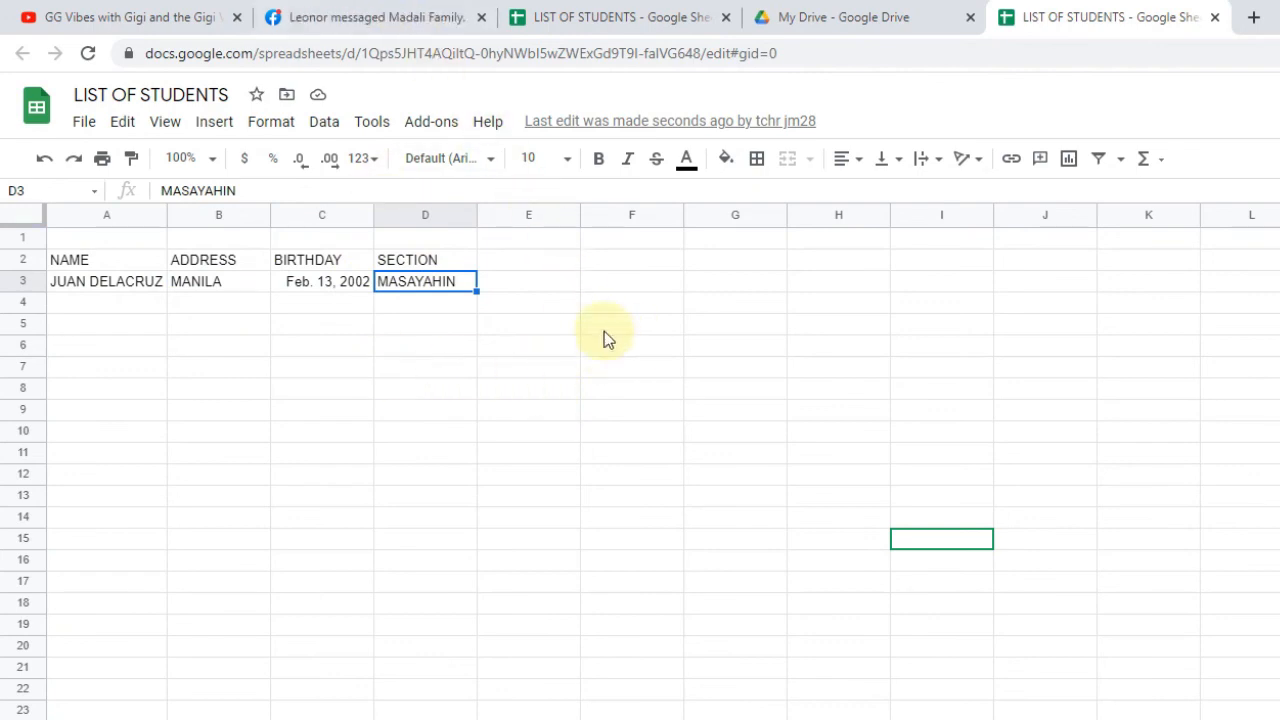
Step: Review the file formats offered for downloading the spreadsheet, without downloading it
left_click(83, 124)
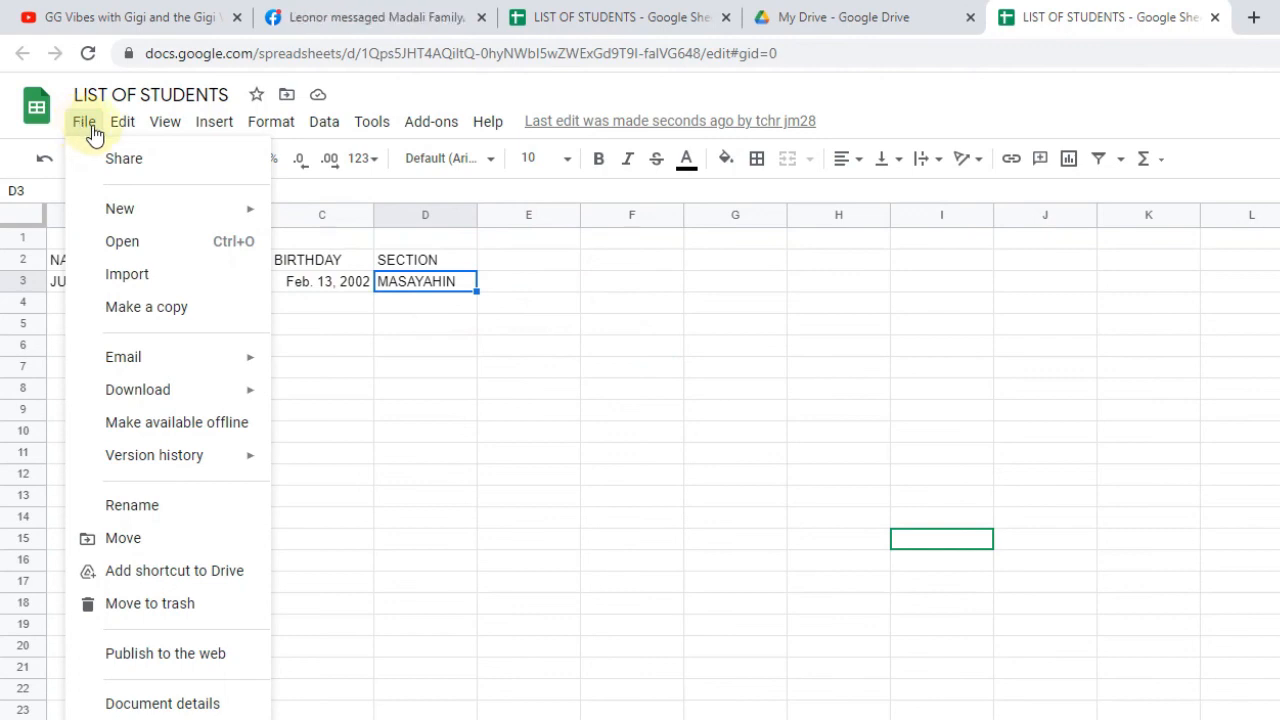
mouse_move(217, 392)
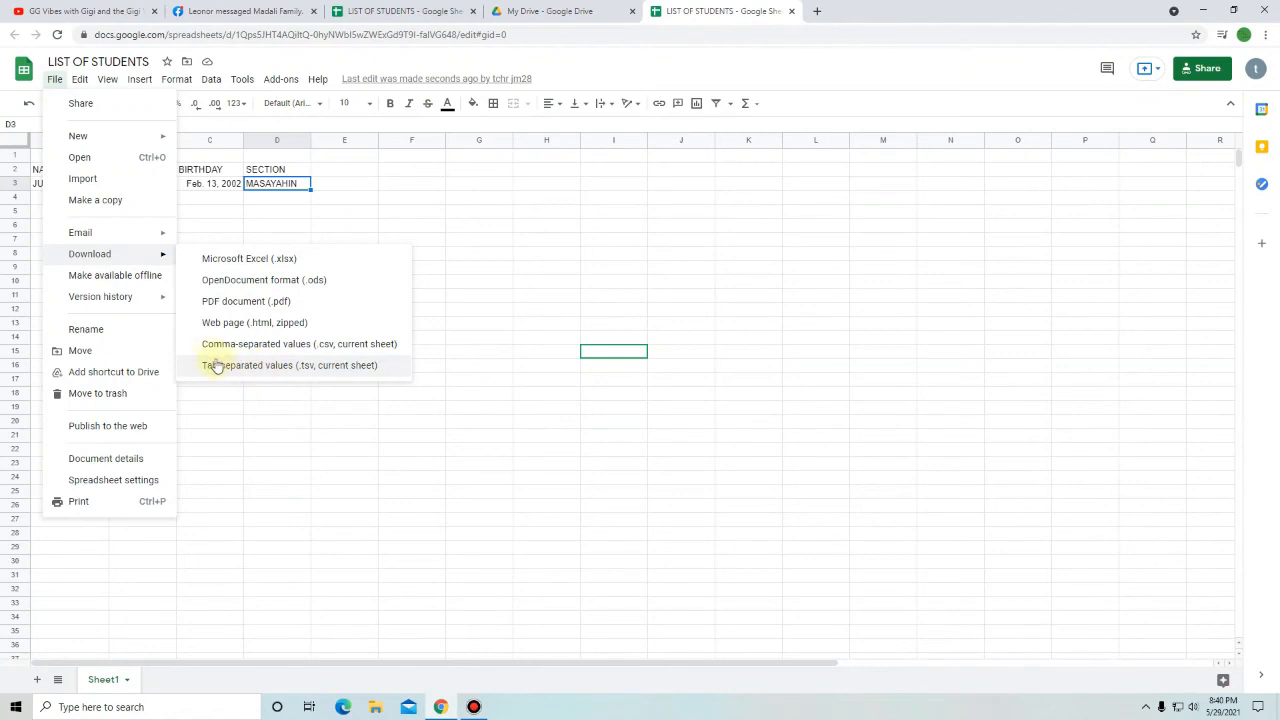
left_click(497, 226)
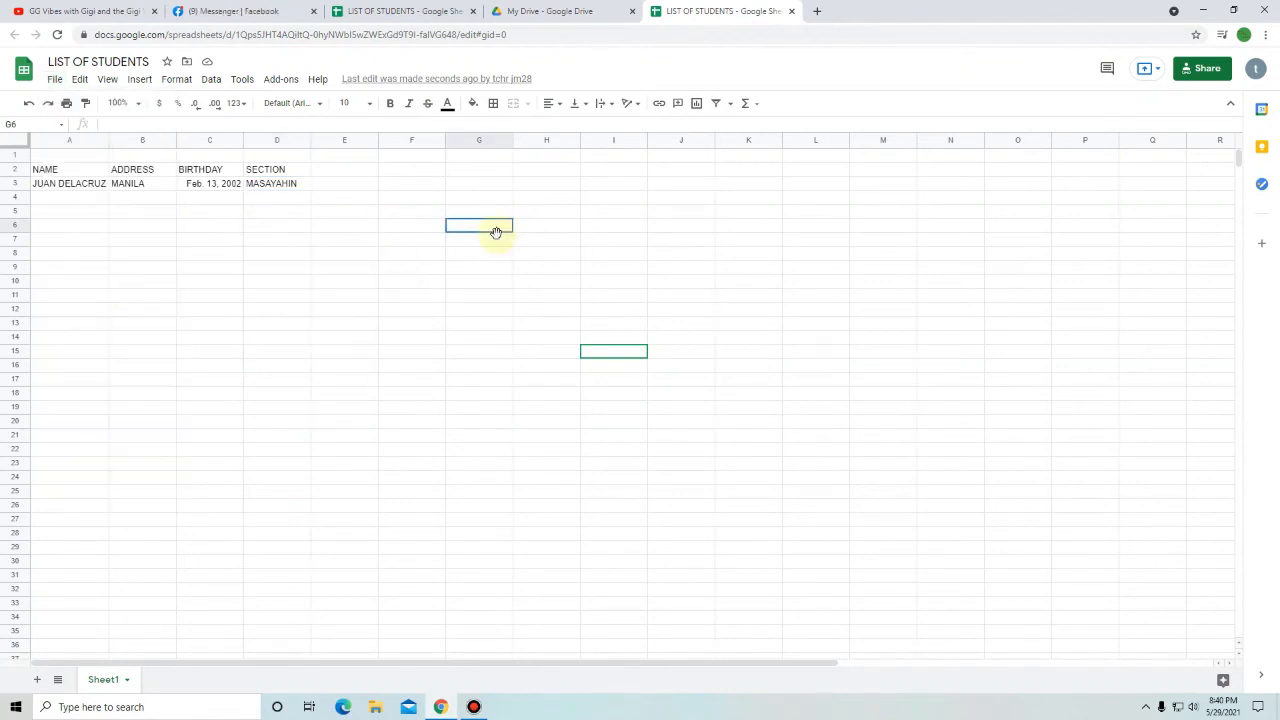
left_click(76, 185)
left_click(550, 270)
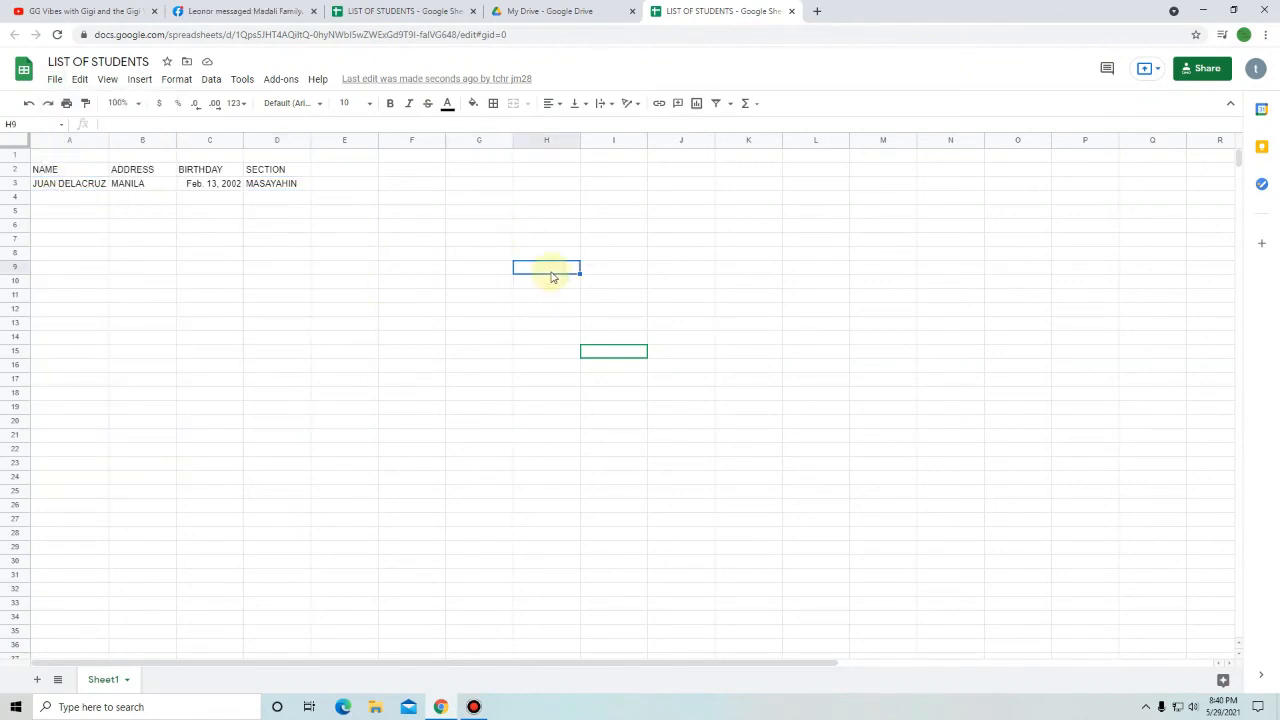